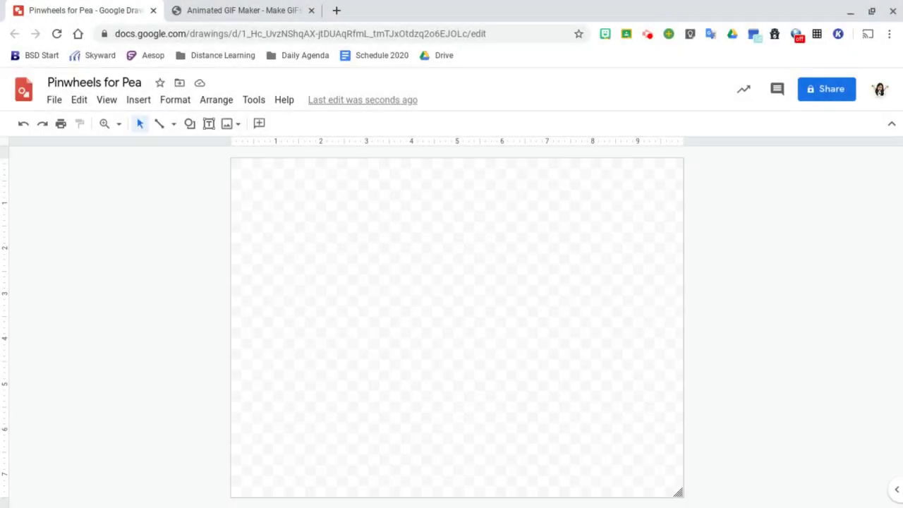
Step: Draw a square right of the canvas centre with the Rectangle shape
left_click(189, 125)
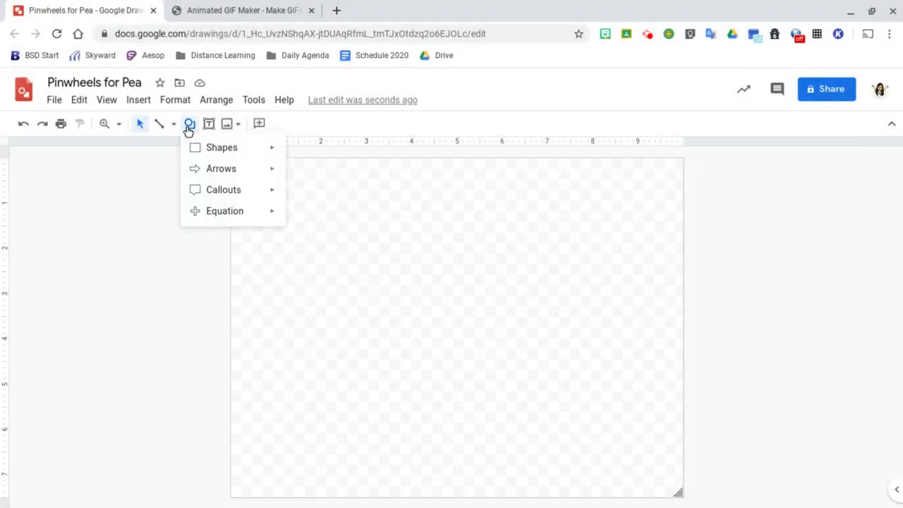
mouse_move(218, 155)
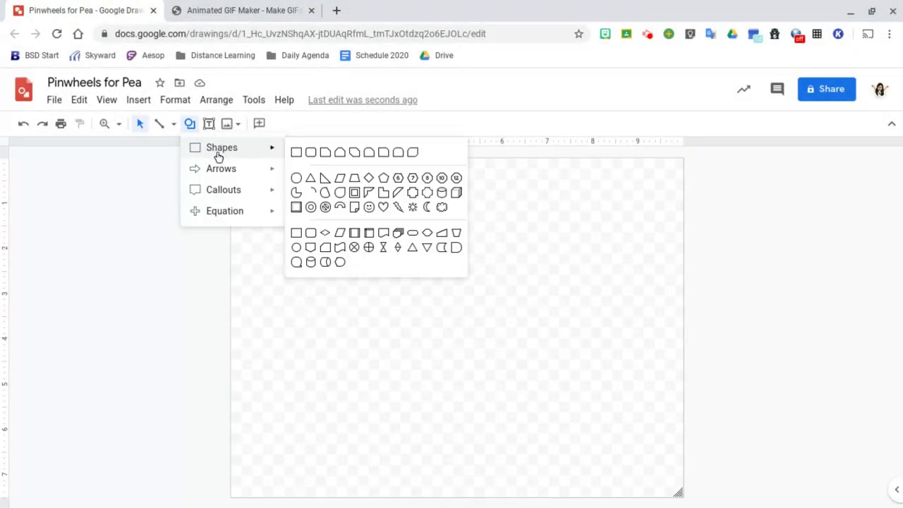
left_click(296, 154)
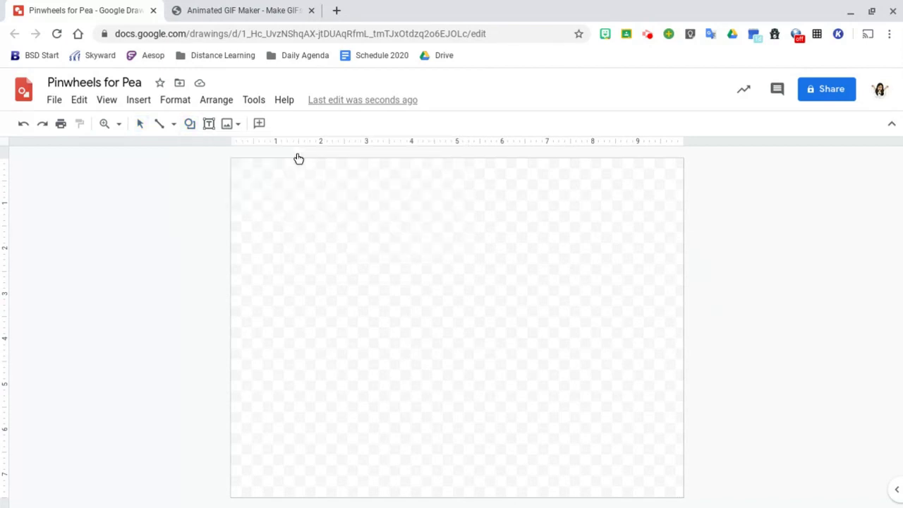
left_click_drag(461, 260, 565, 338)
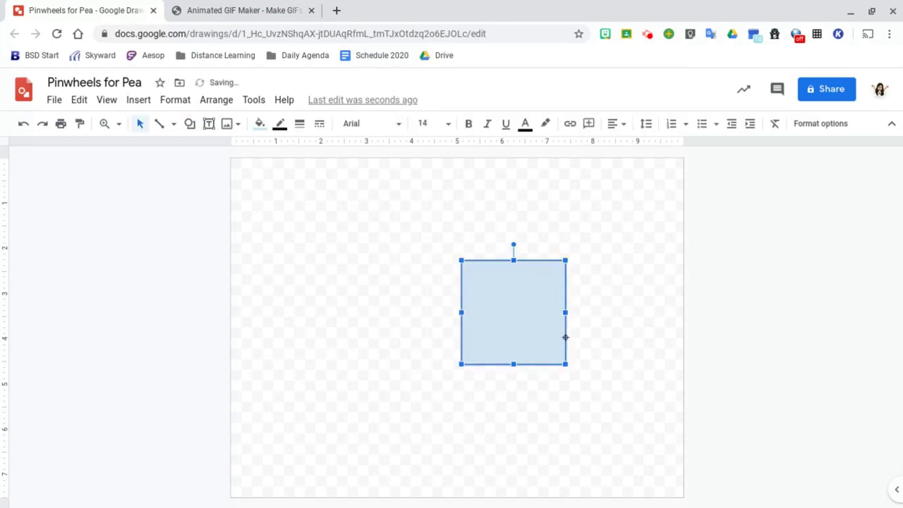
Step: Set the square's border colour to Transparent
left_click(259, 127)
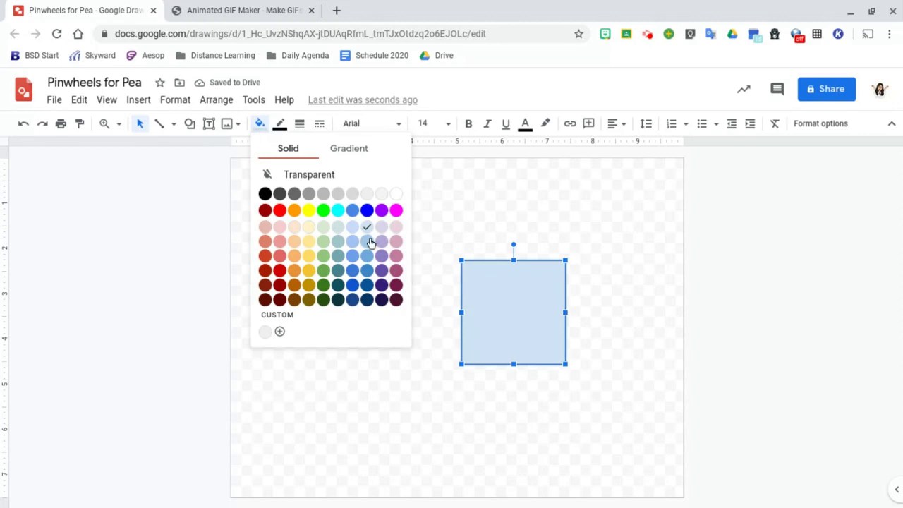
left_click(288, 126)
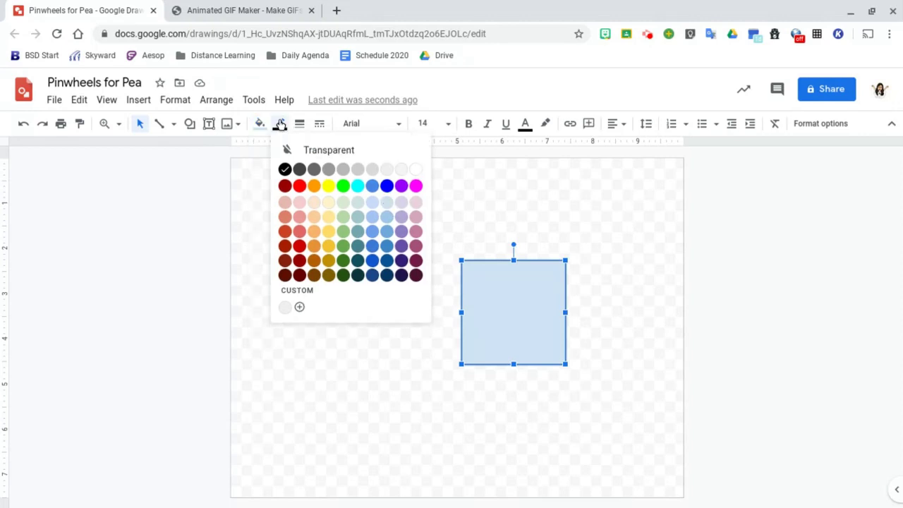
left_click(310, 150)
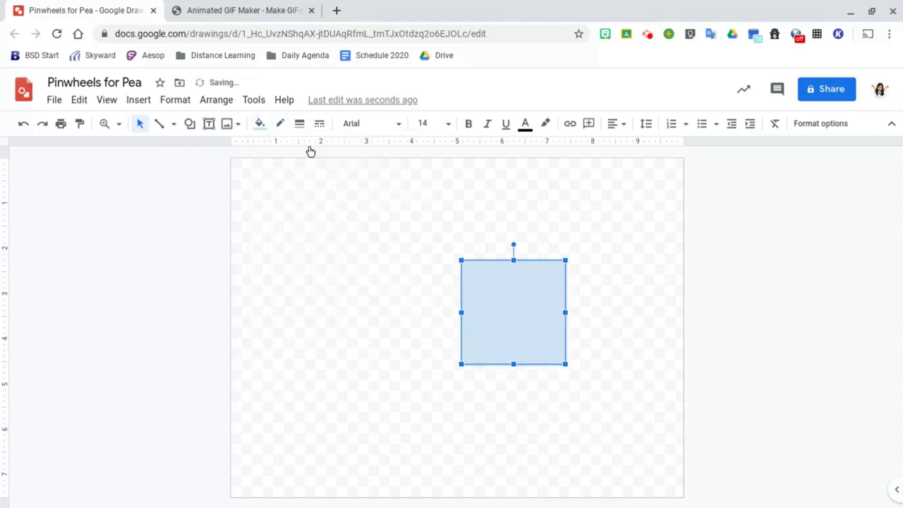
Step: Draw a triangle overlapping the square
left_click(190, 125)
mouse_move(215, 152)
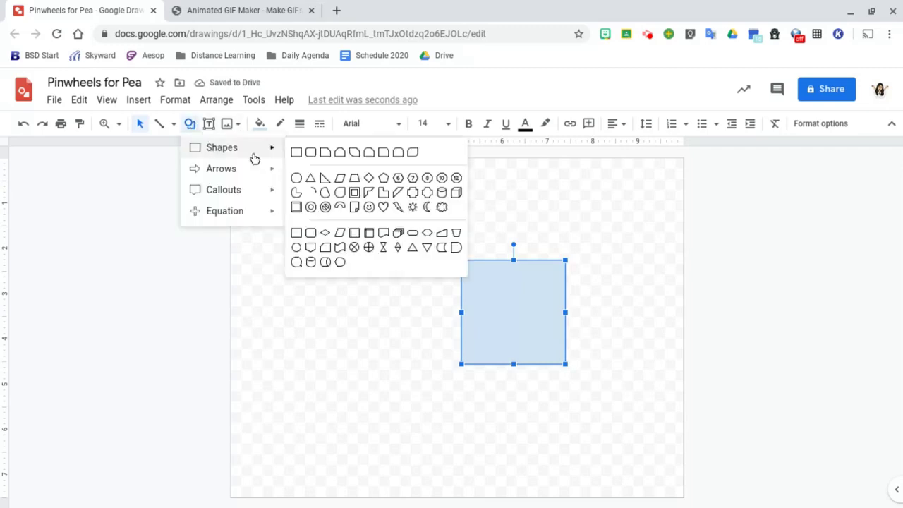
left_click(311, 179)
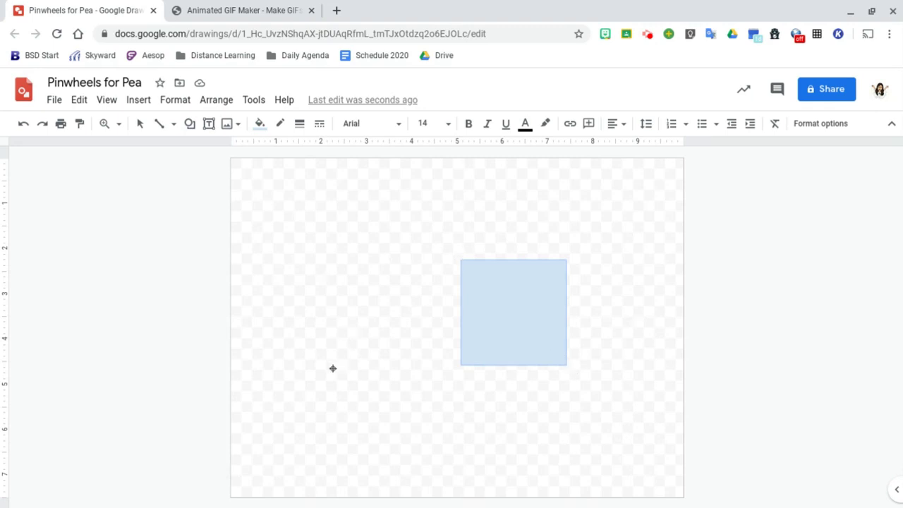
mouse_move(333, 368)
left_mouse_down()
mouse_move(496, 322)
mouse_move(548, 254)
mouse_move(583, 265)
left_mouse_up()
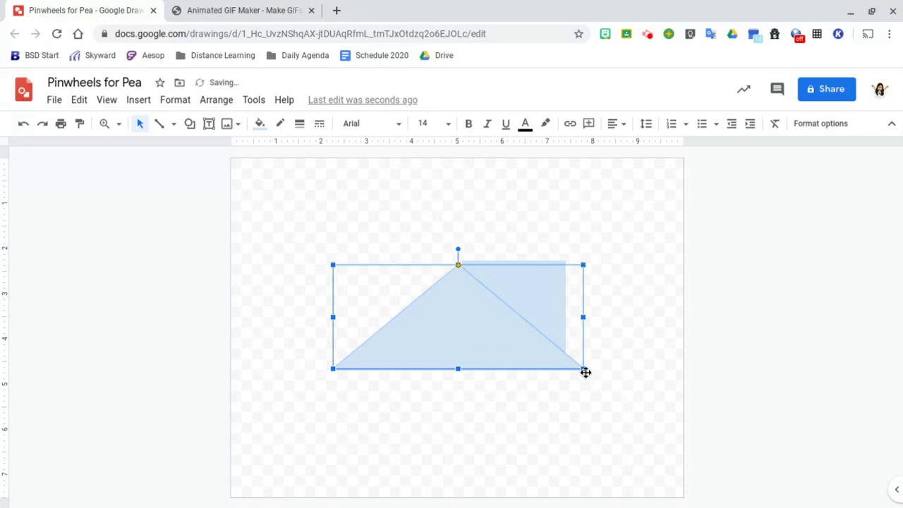
Step: Resize the triangle so its top and peak line up with the square's corners
left_click_drag(582, 369, 565, 368)
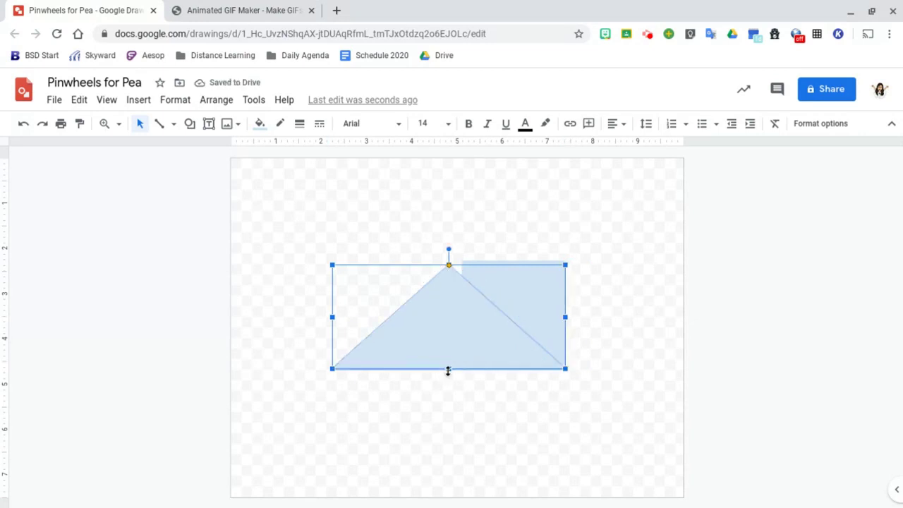
left_click_drag(448, 368, 447, 363)
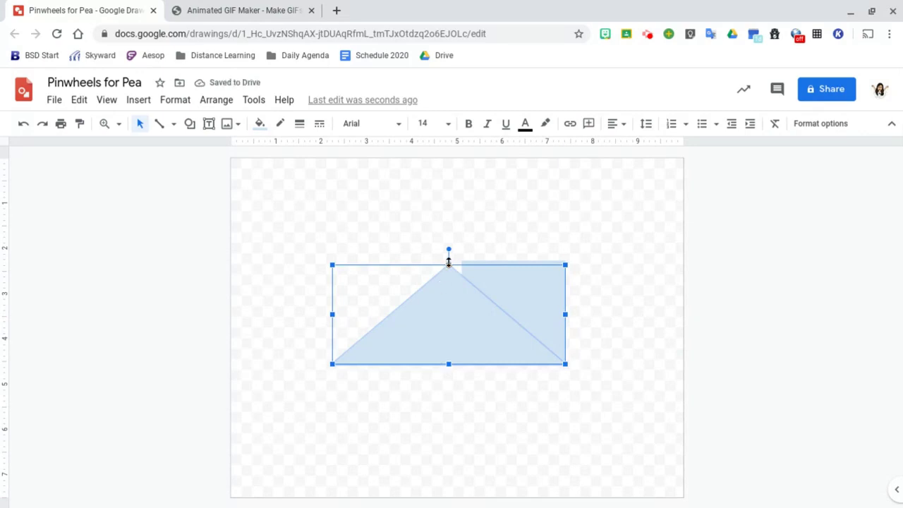
left_click_drag(448, 261, 449, 260)
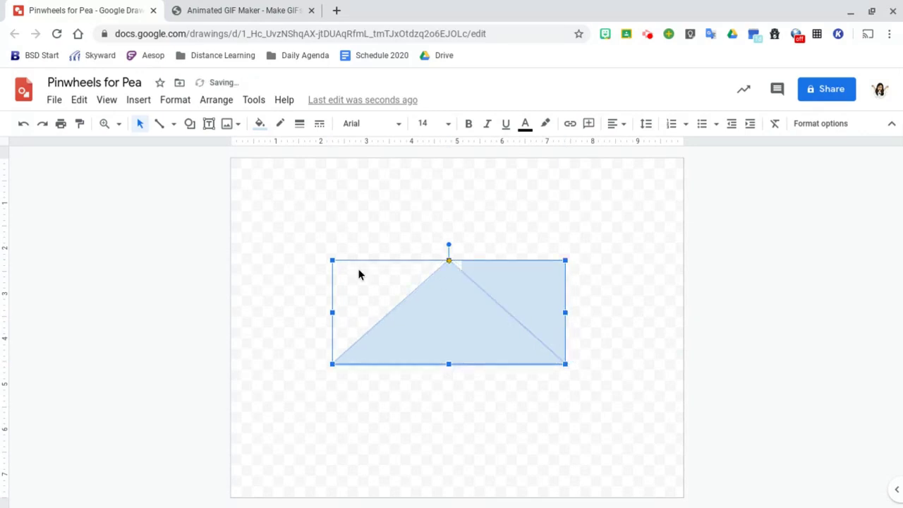
left_click_drag(332, 313, 357, 311)
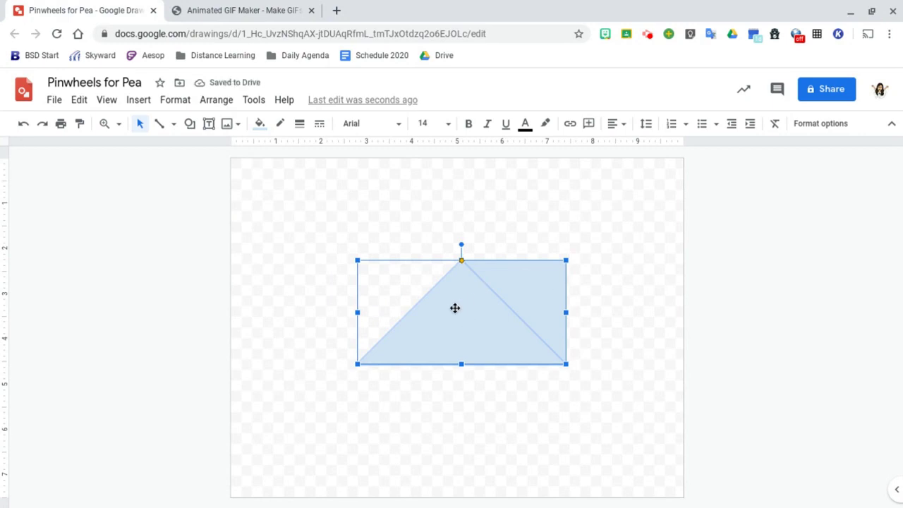
Step: Set the triangle's custom gradient stops to dark blue and light blue at a 135° angle
left_click(259, 124)
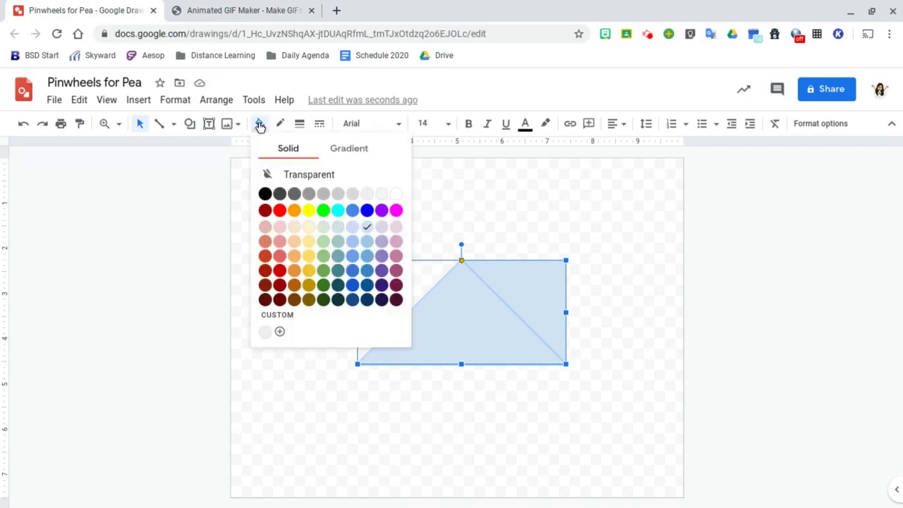
left_click(367, 156)
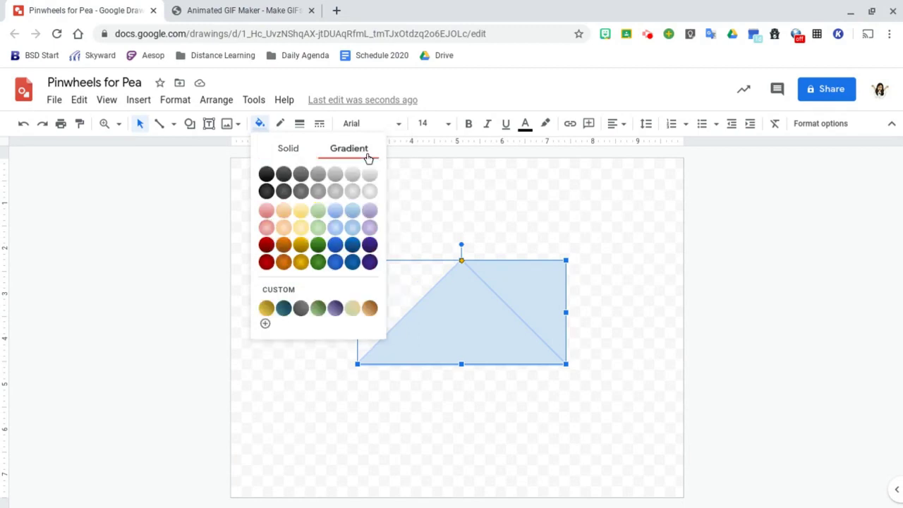
left_click(286, 291)
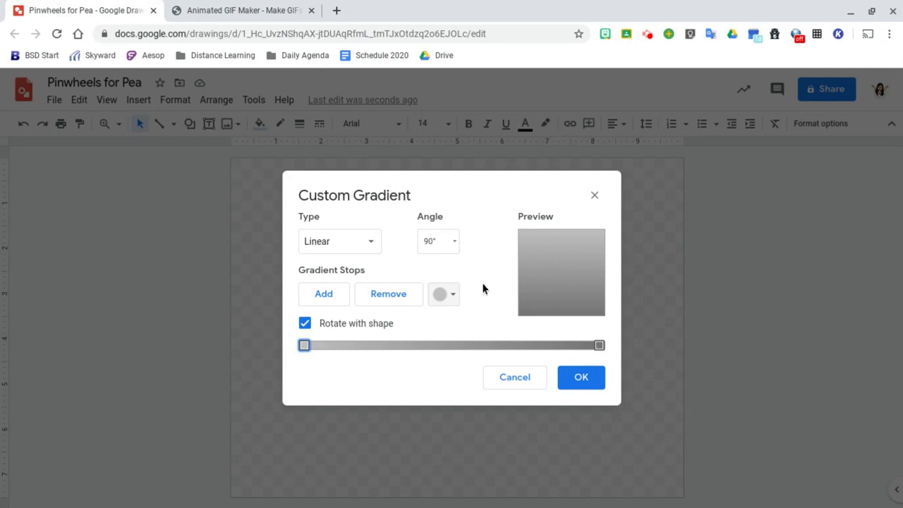
left_click(455, 297)
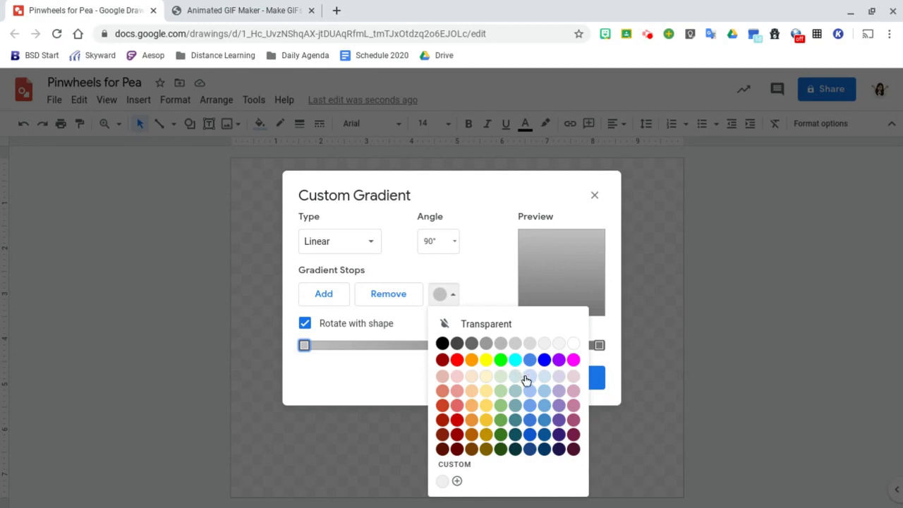
left_click(530, 451)
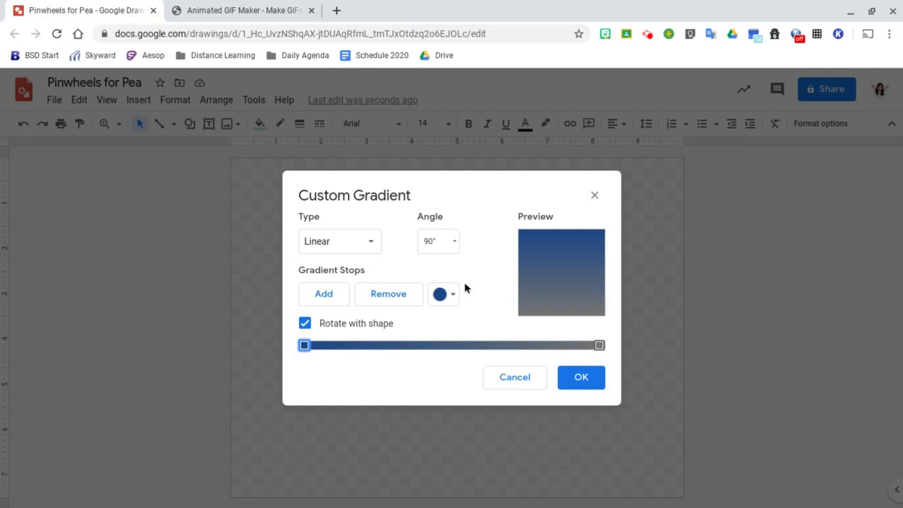
left_click(599, 346)
left_click(450, 295)
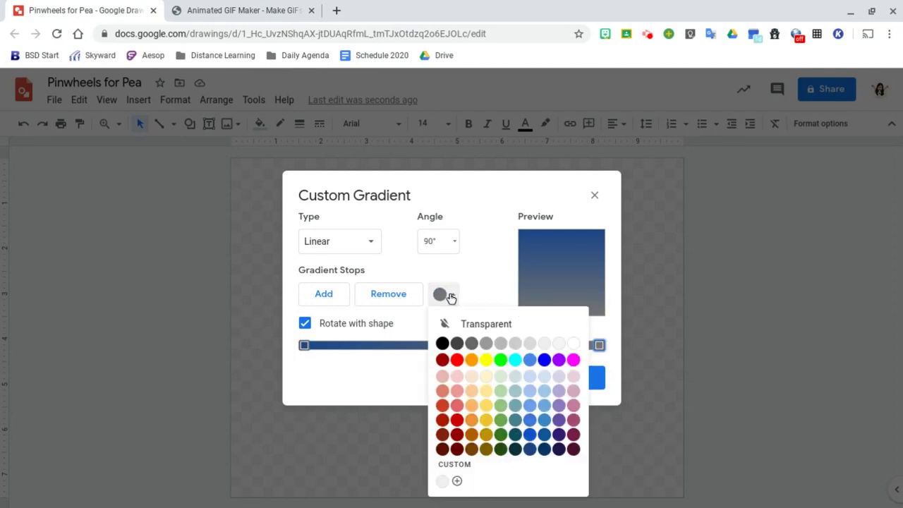
left_click(530, 379)
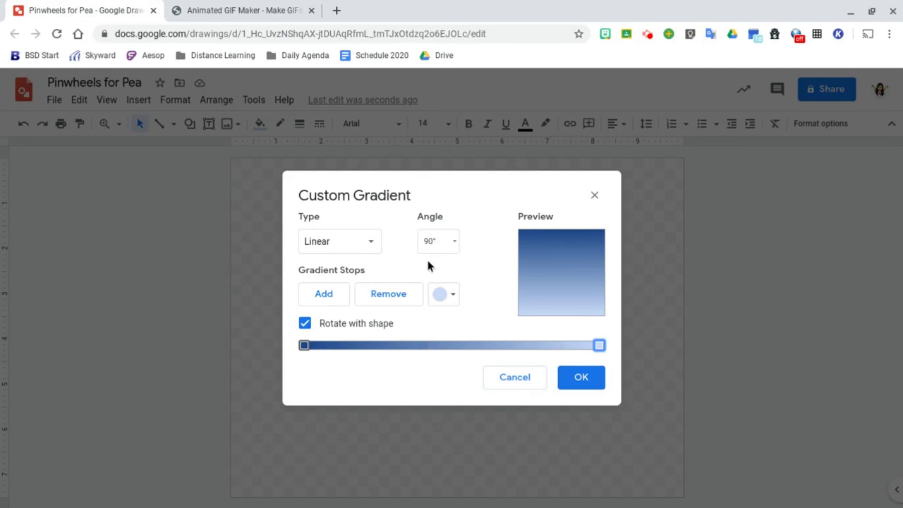
left_click(452, 248)
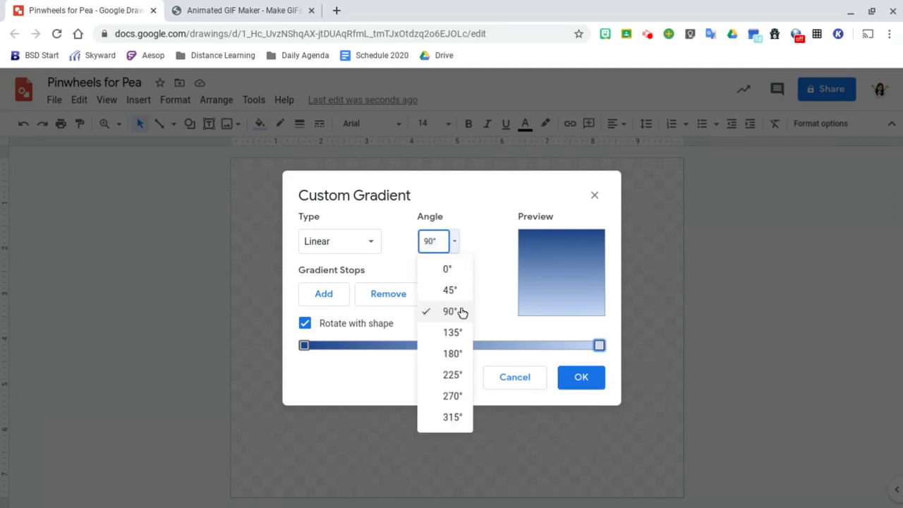
left_click(460, 334)
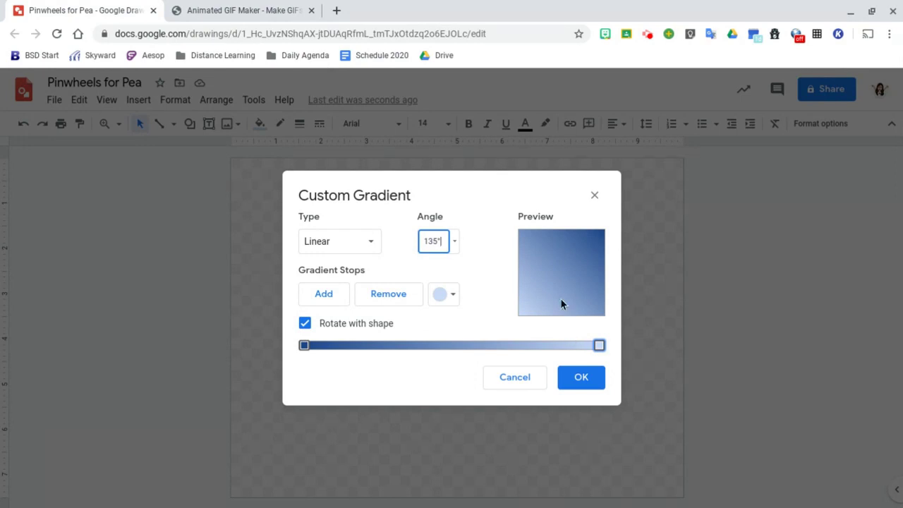
Step: Apply the gradient, then shorten and narrow the triangle and move it upper left
left_click(592, 388)
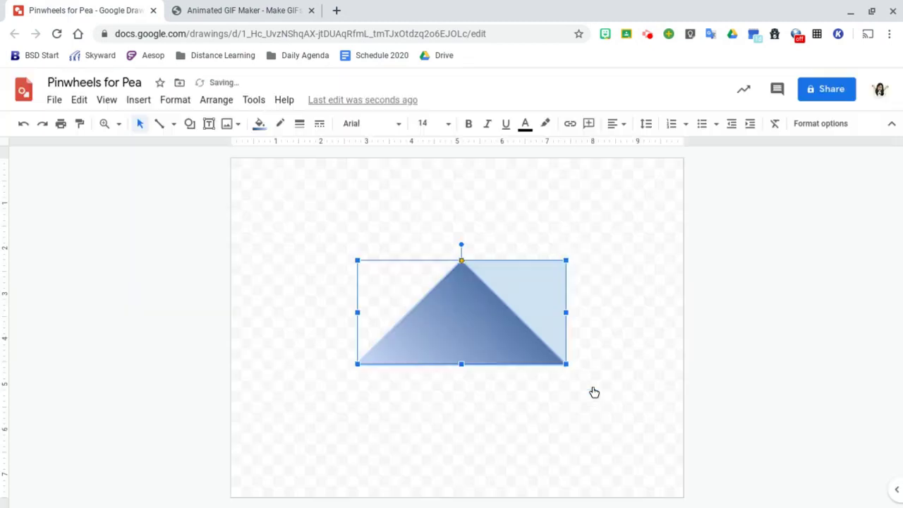
left_click(630, 375)
left_click_drag(609, 383, 332, 242)
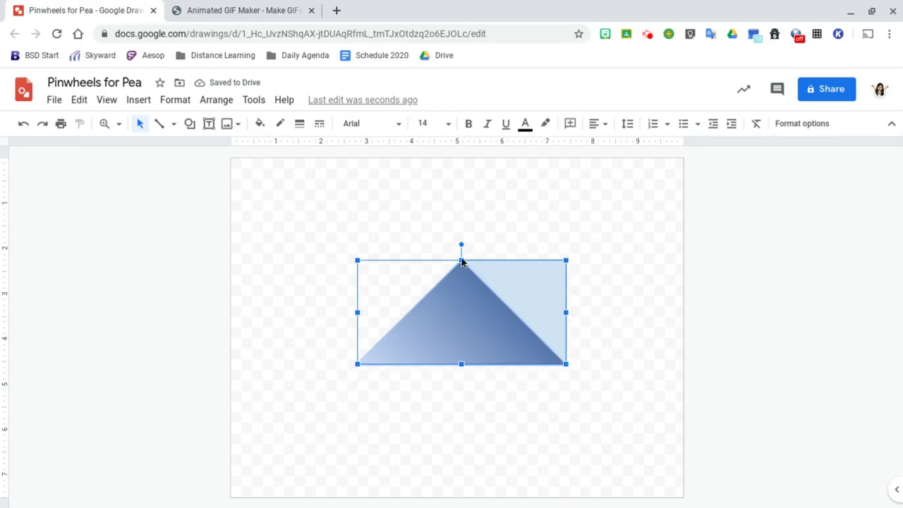
left_click_drag(460, 261, 461, 295)
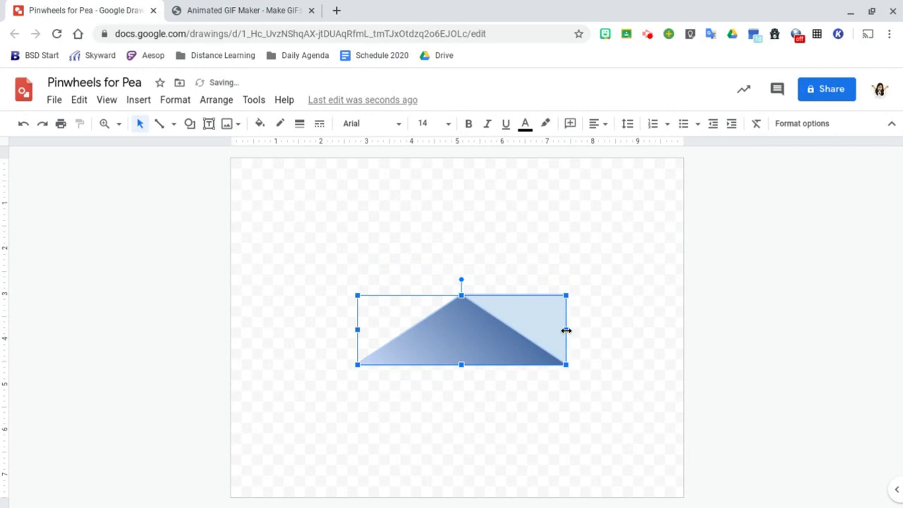
left_click_drag(566, 330, 551, 329)
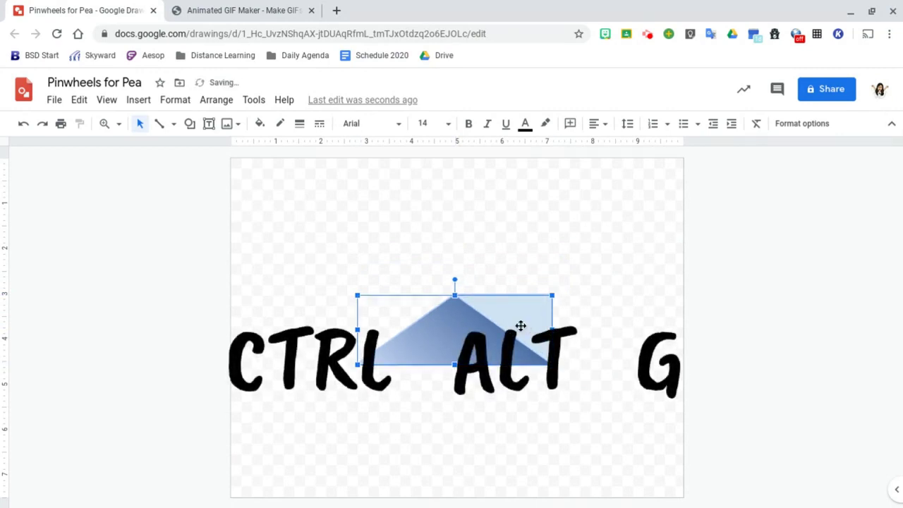
left_click_drag(521, 326, 417, 251)
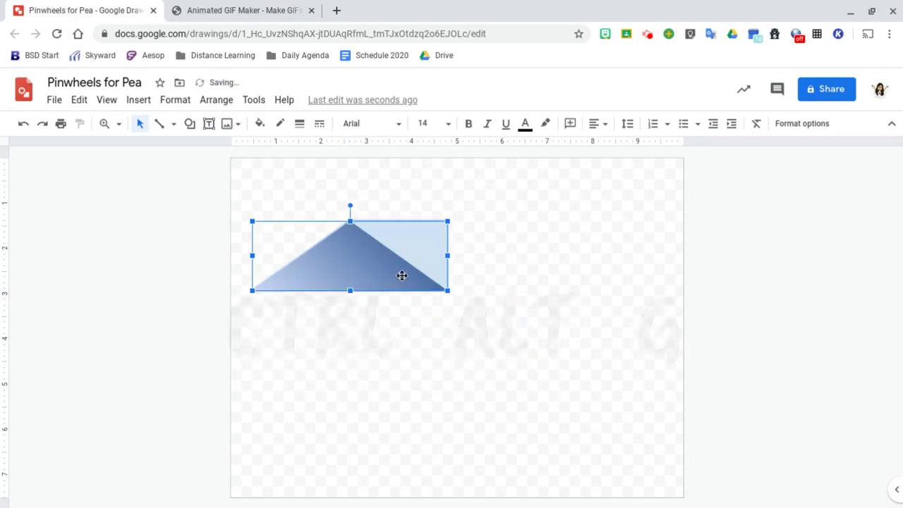
Step: Duplicate the triangle with Ctrl+D, rotate the copy 90° upright and place it to the right
left_click(411, 332)
left_click(402, 264)
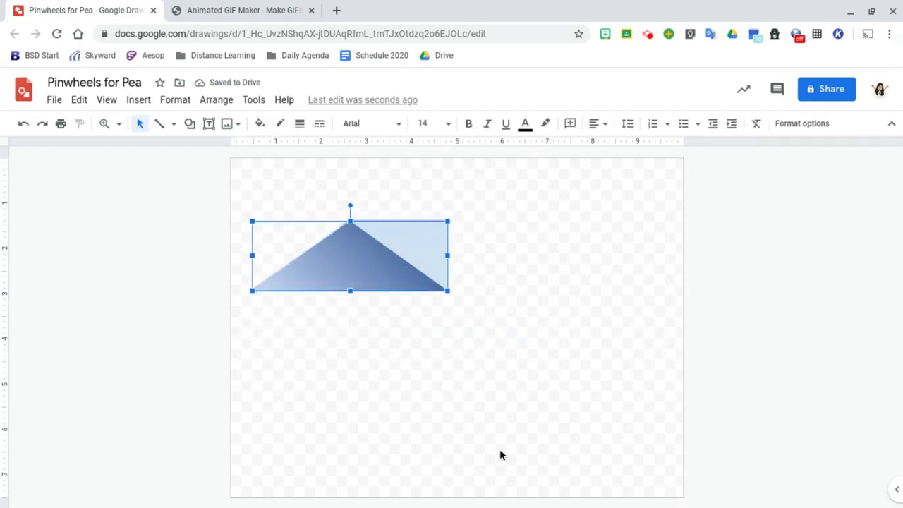
key("ctrl+d")
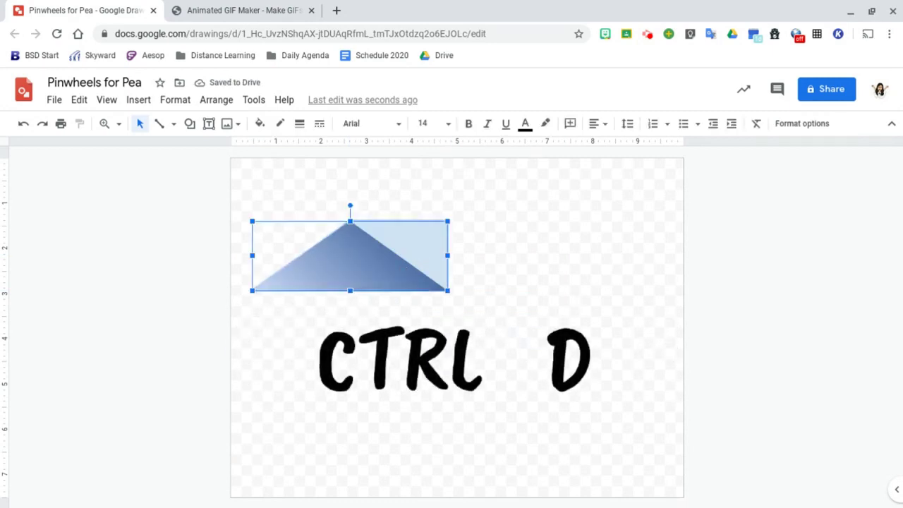
key("ctrl+d")
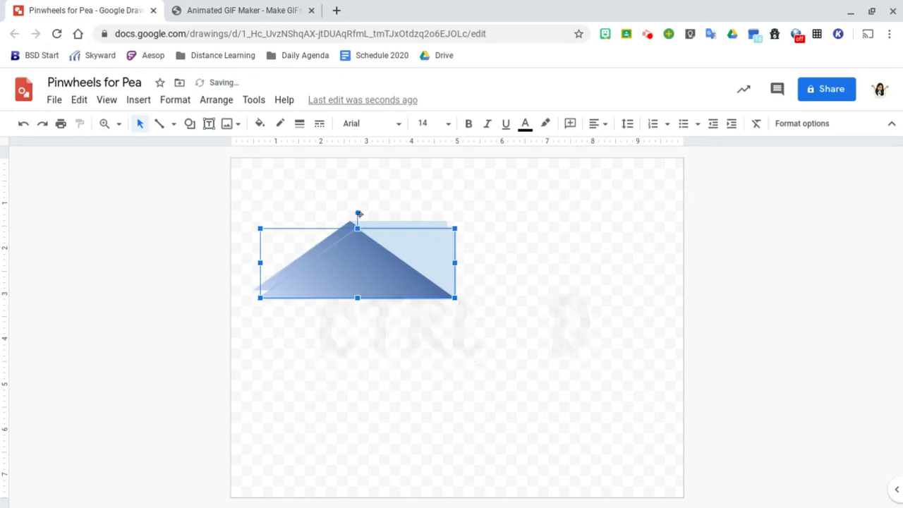
left_click_drag(357, 214, 421, 266)
left_click_drag(363, 317, 485, 304)
left_click(427, 244)
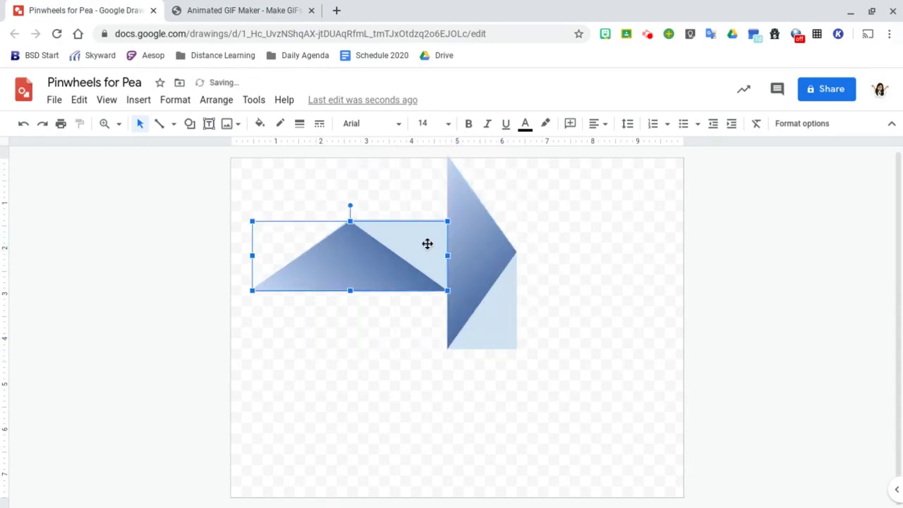
Step: Join the flat and upright triangles flush, then duplicate the pair and rotate the copy 180°
left_click_drag(428, 244, 427, 303)
left_click(607, 427)
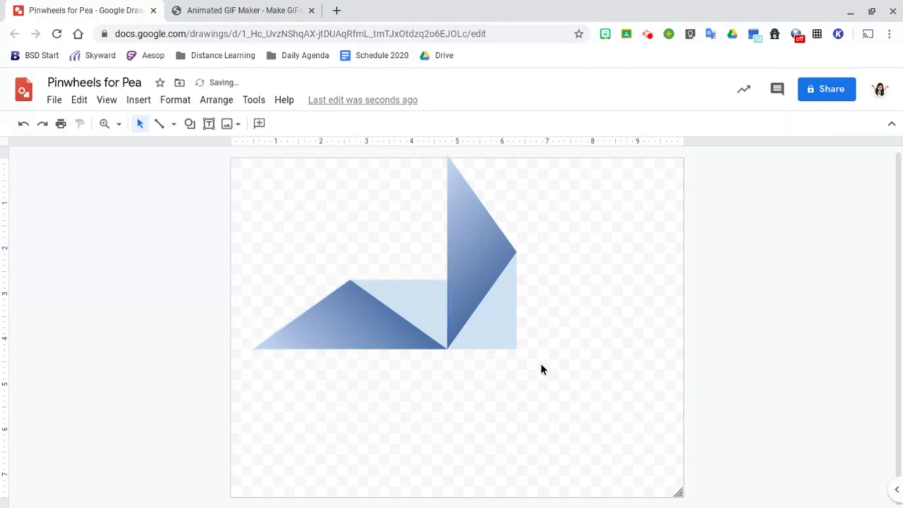
left_click_drag(546, 366, 277, 211)
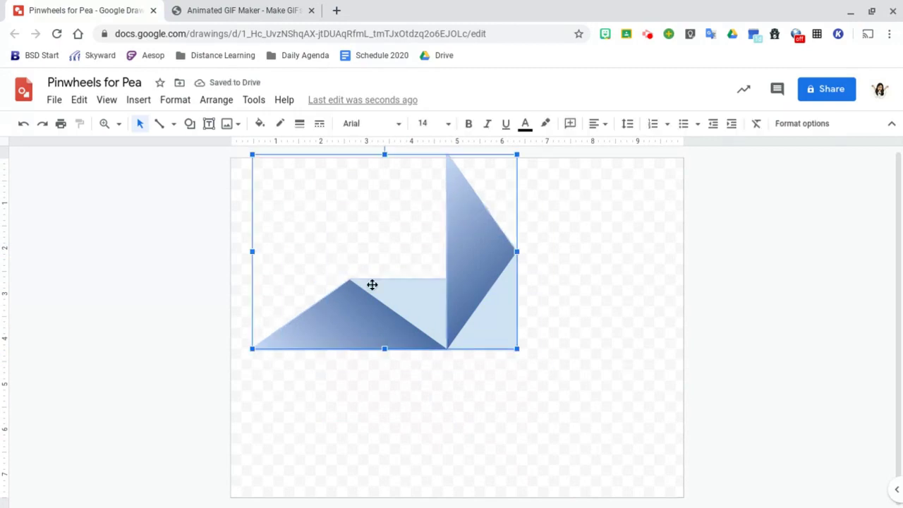
mouse_move(449, 303)
left_mouse_down()
mouse_move(440, 296)
mouse_move(447, 308)
left_mouse_up()
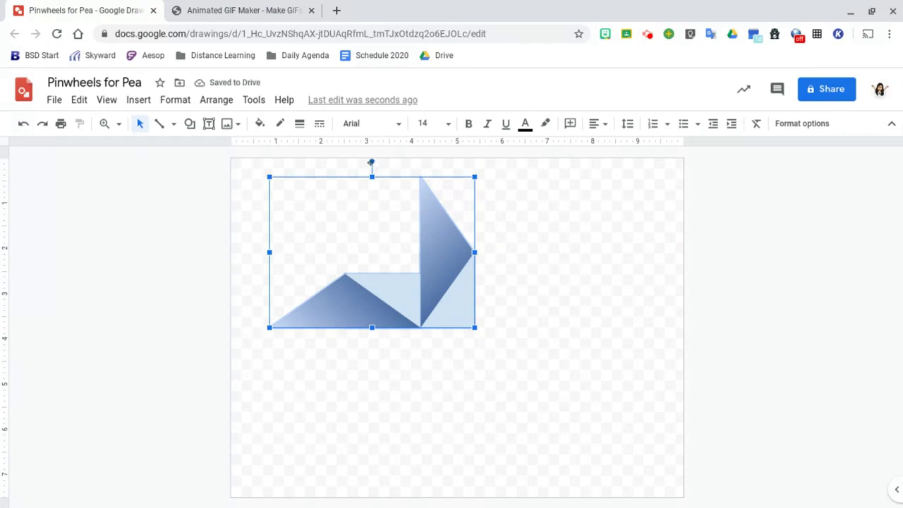
key("ctrl+d")
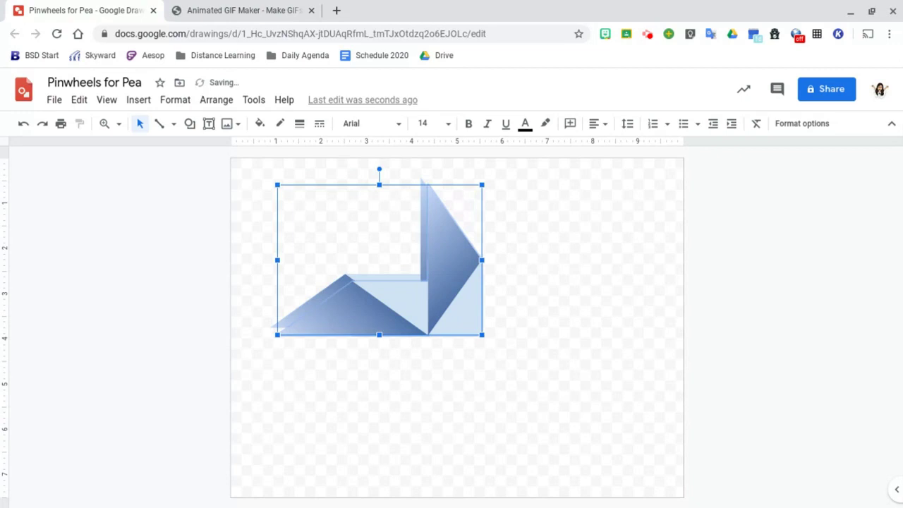
left_click_drag(379, 169, 381, 374)
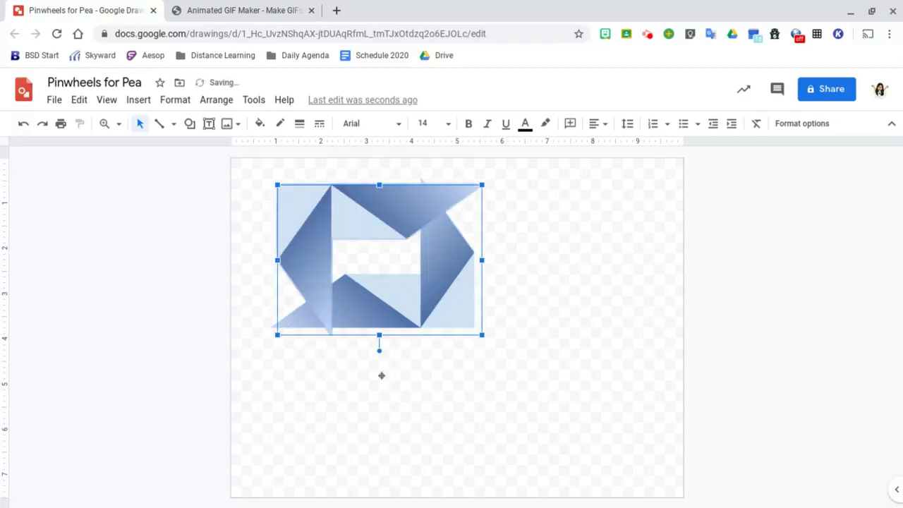
Step: Fit the rotated copy against the original with arrow-key nudges, then select the whole pinwheel
left_click_drag(301, 203, 394, 344)
key("Left")
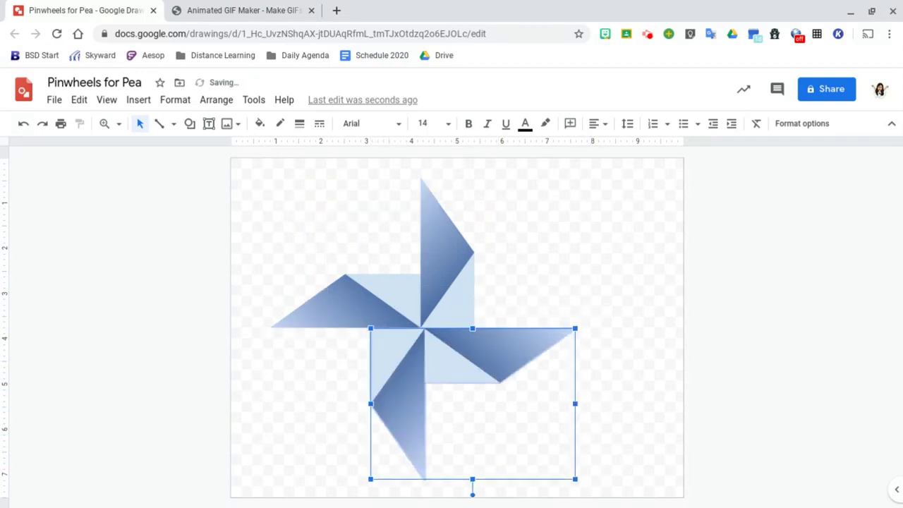
key("Down")
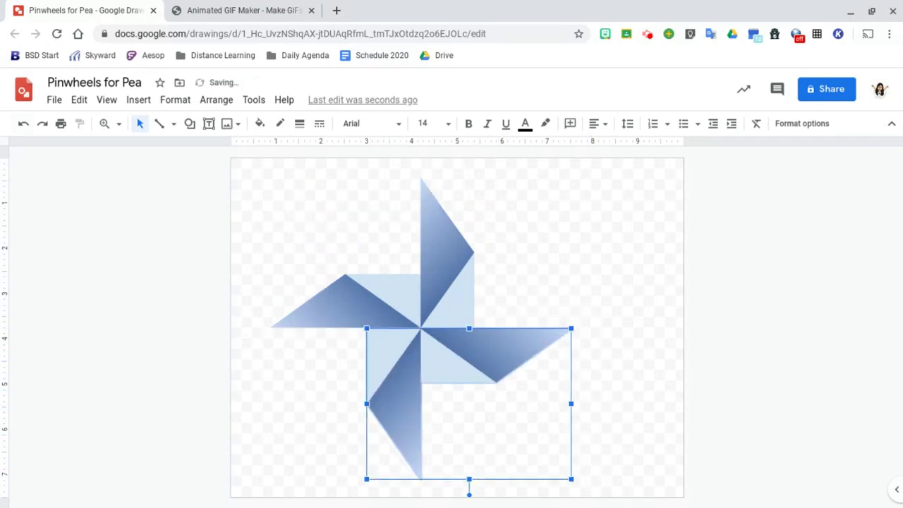
key("Up")
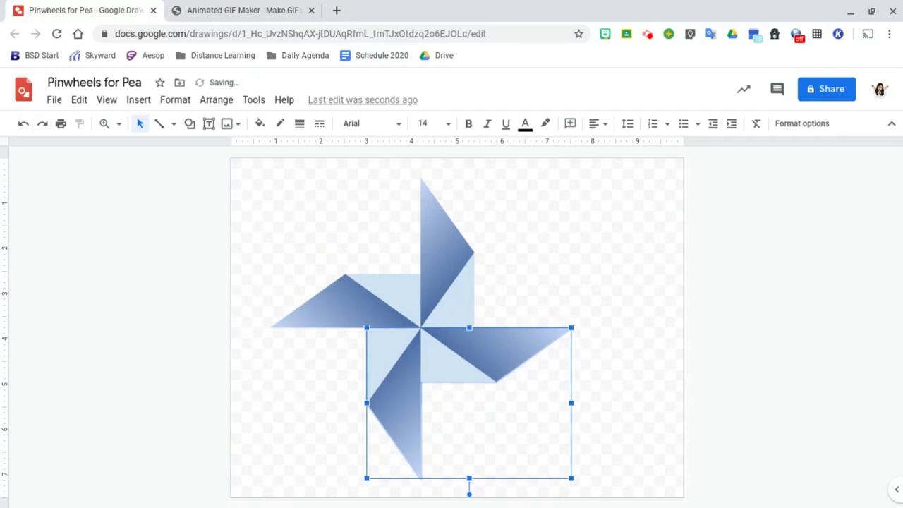
key("Left")
key("Right")
left_click(574, 308)
left_click_drag(531, 429, 311, 242)
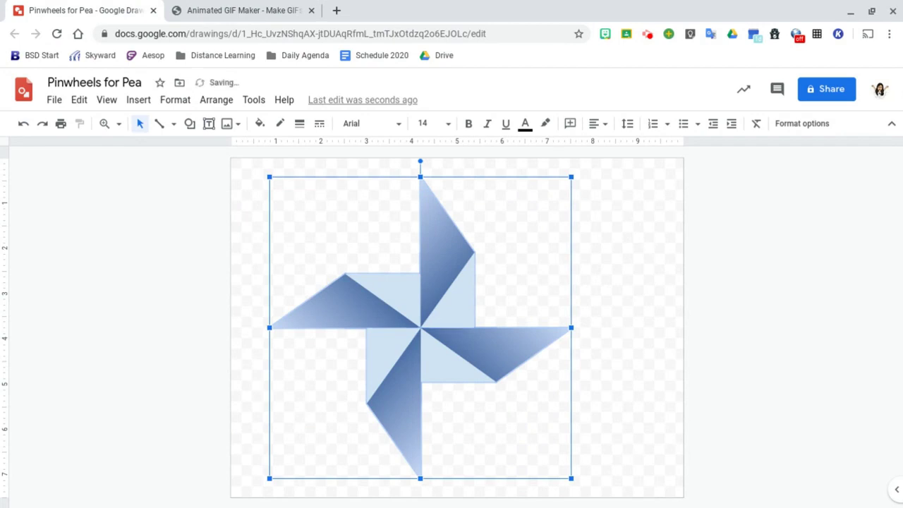
Step: Move the pinwheel up and right and tilt it to about 349°
left_click(266, 181)
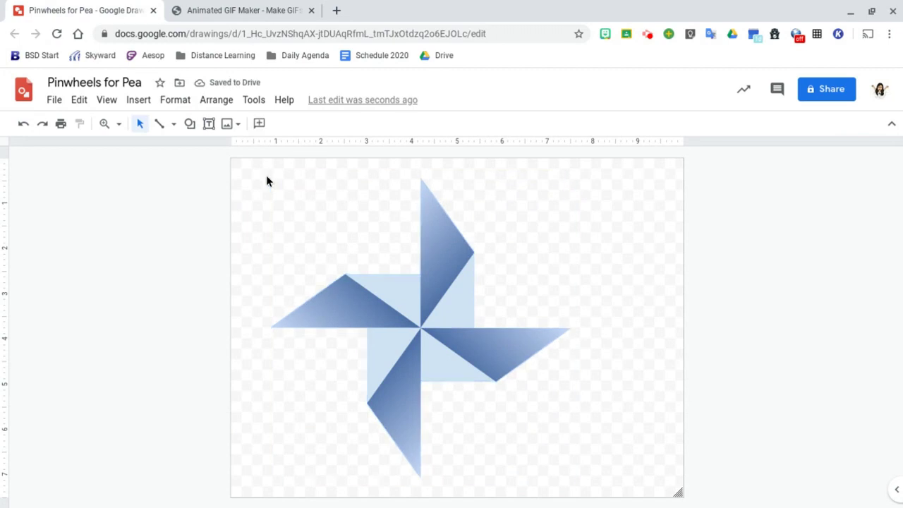
left_click_drag(452, 304, 481, 295)
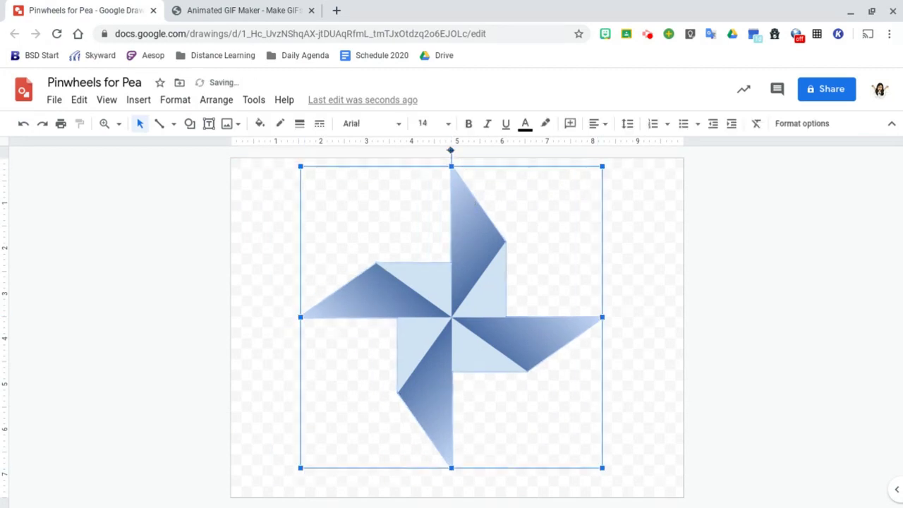
left_click_drag(450, 150, 419, 153)
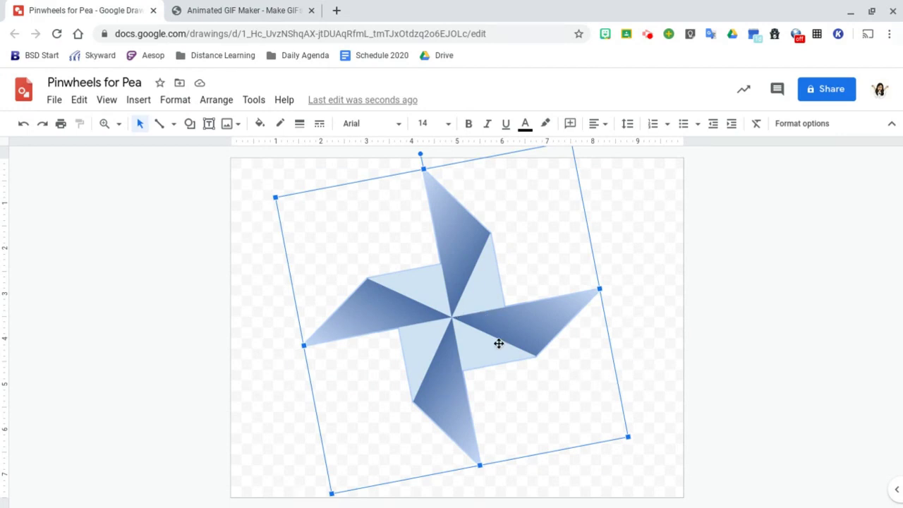
left_click(656, 349)
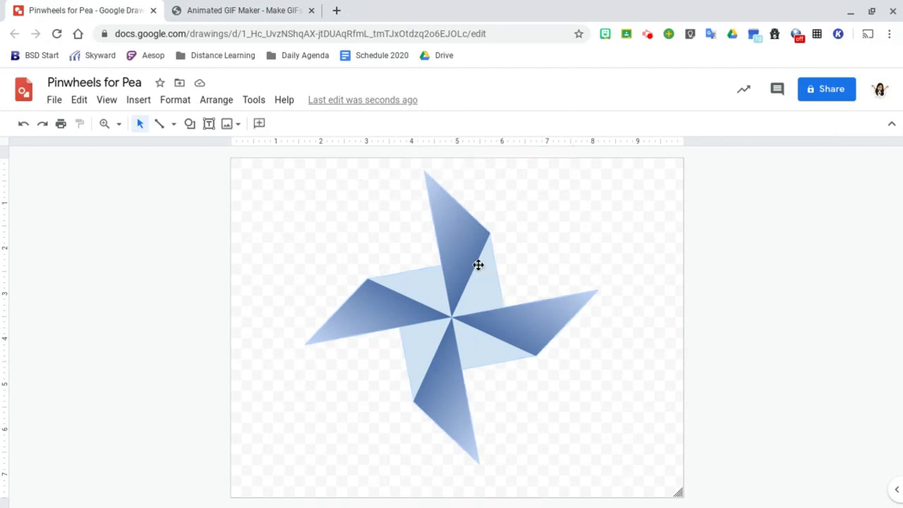
Step: Give the right blade a custom dark red to light red gradient
left_click(511, 322)
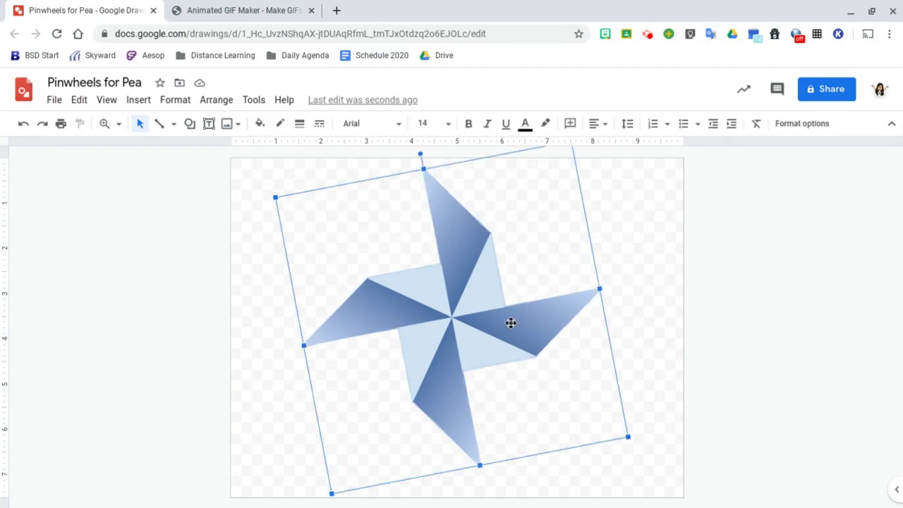
left_click(512, 326)
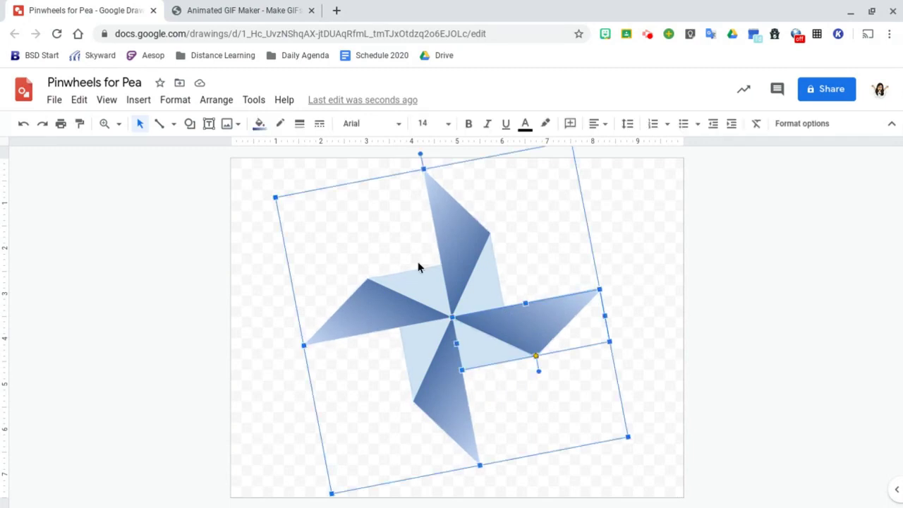
left_click(258, 125)
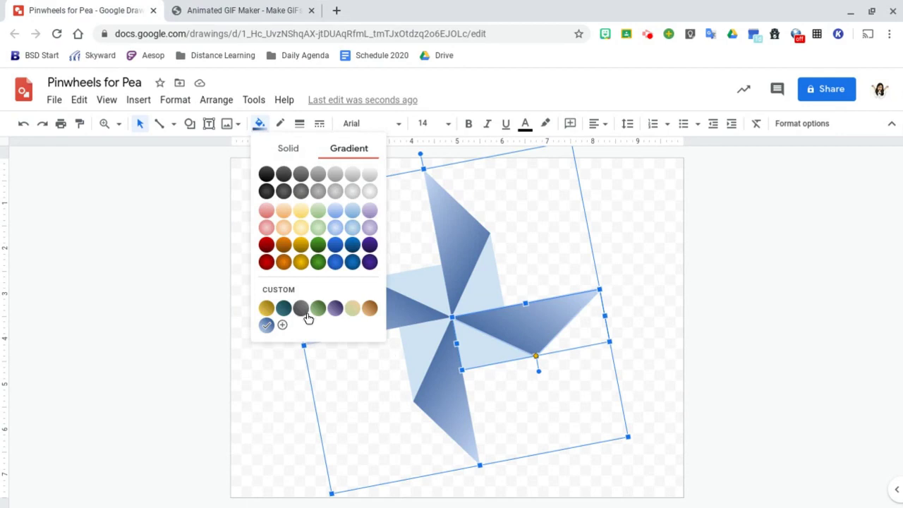
left_click(289, 289)
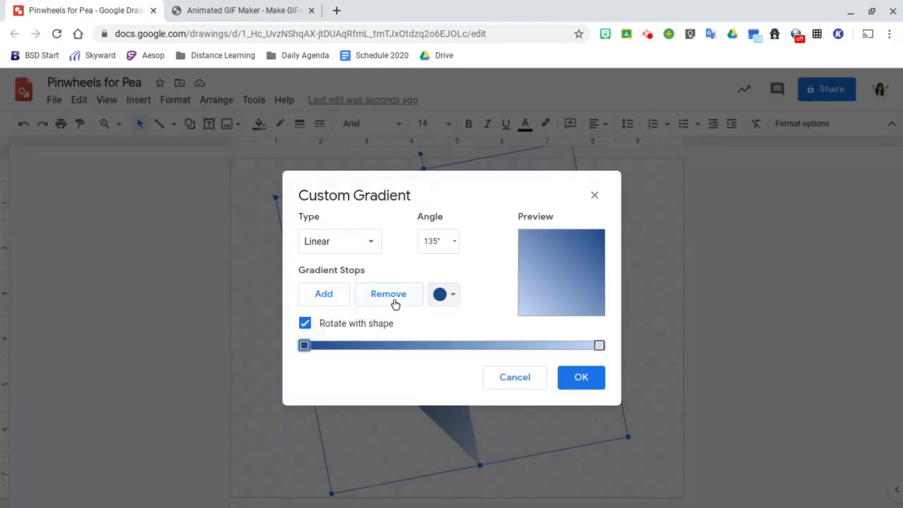
left_click(453, 295)
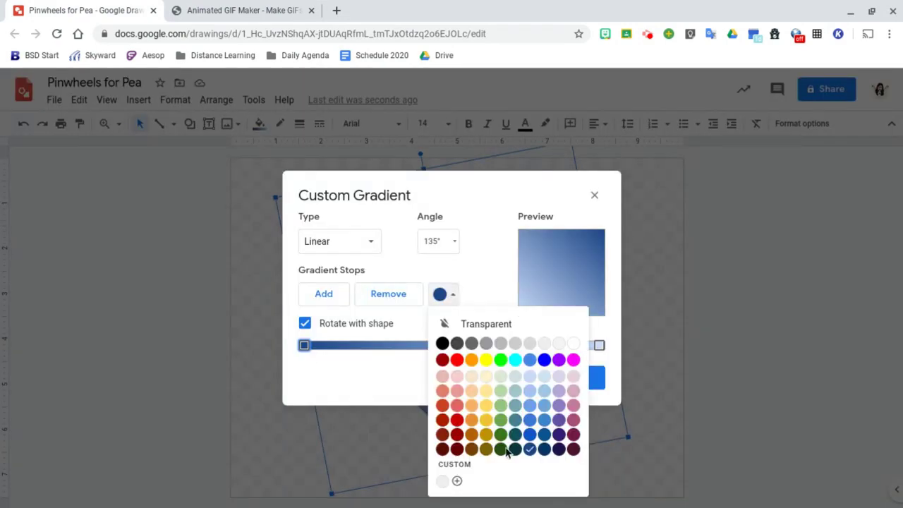
left_click(456, 449)
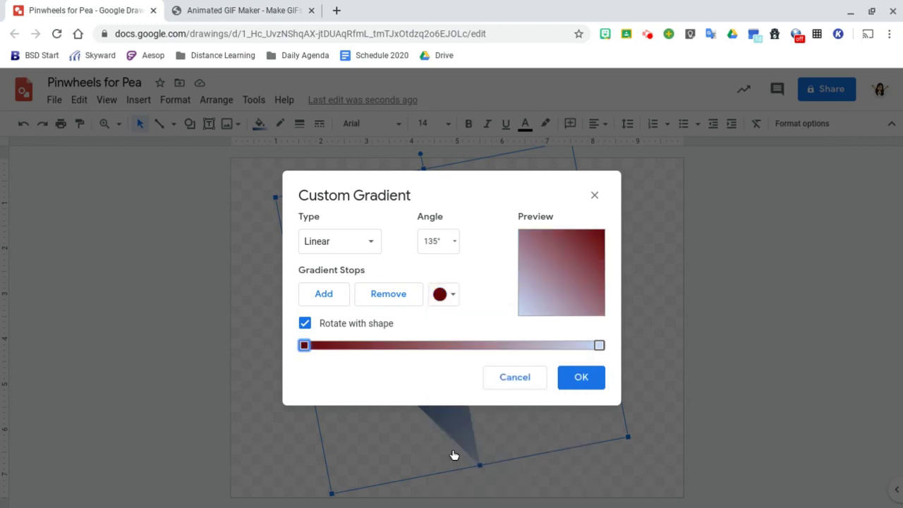
left_click(599, 346)
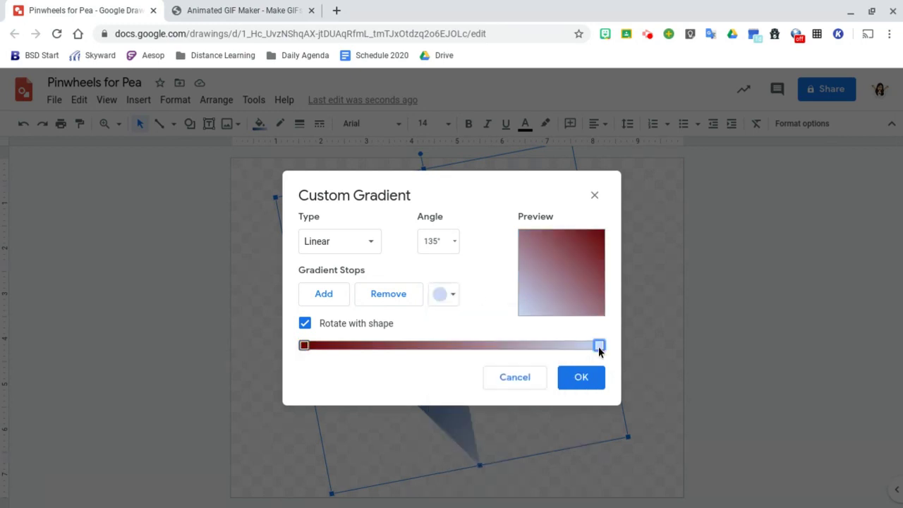
left_click(455, 297)
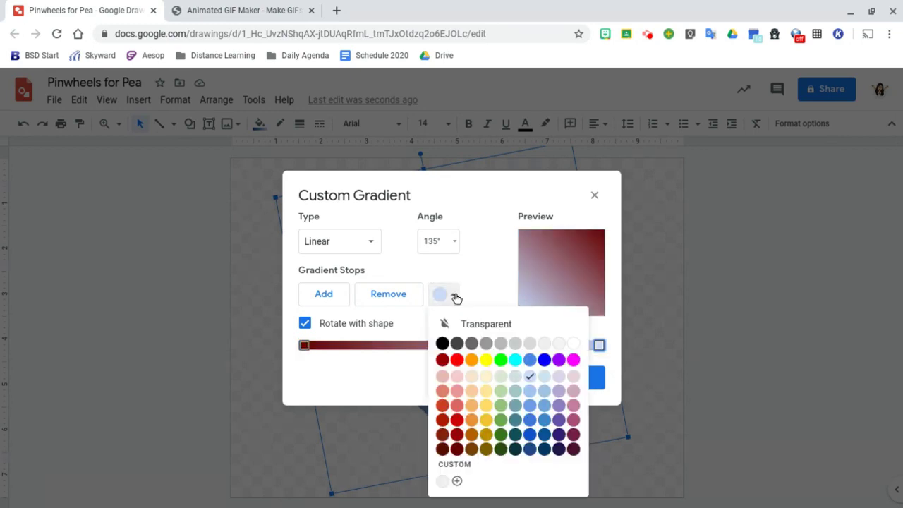
left_click(457, 392)
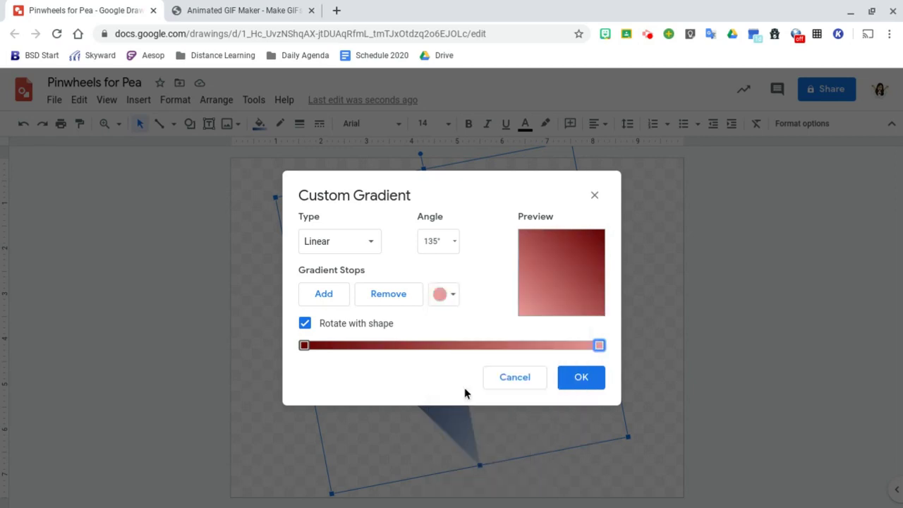
left_click(589, 376)
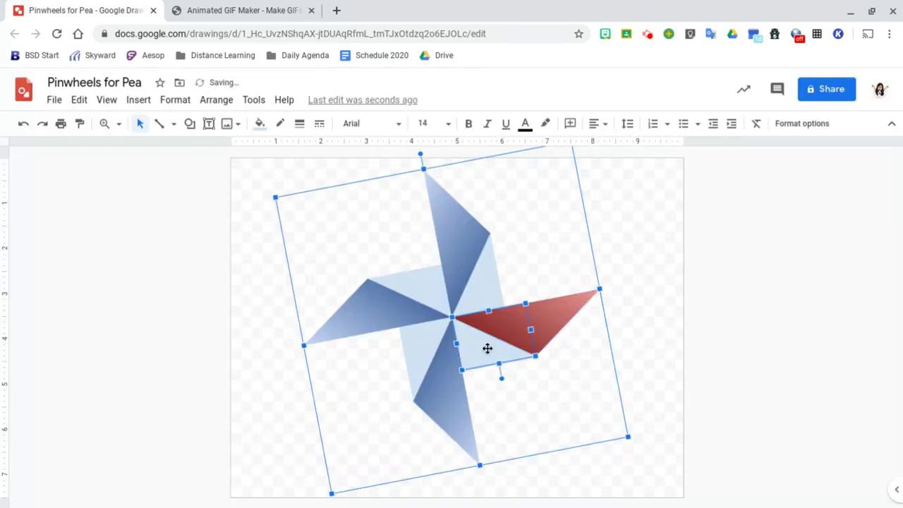
Step: Fill the lower red blade piece light red and the bottom blade piece gold
left_click(260, 124)
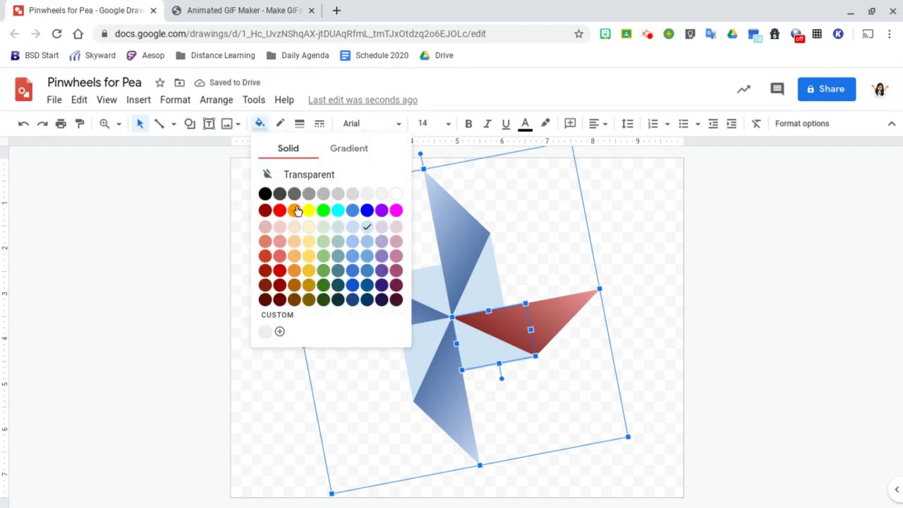
left_click(280, 233)
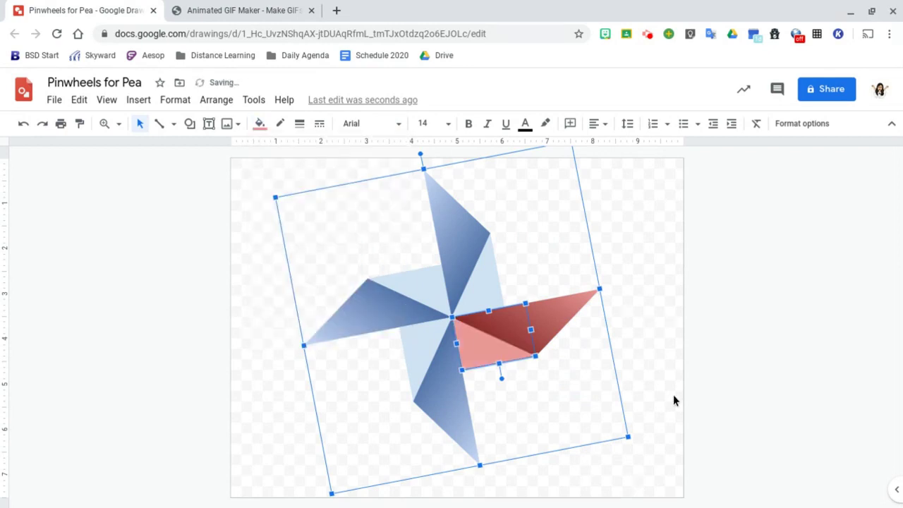
left_click(673, 400)
double_click(437, 395)
left_click(259, 124)
left_click(311, 230)
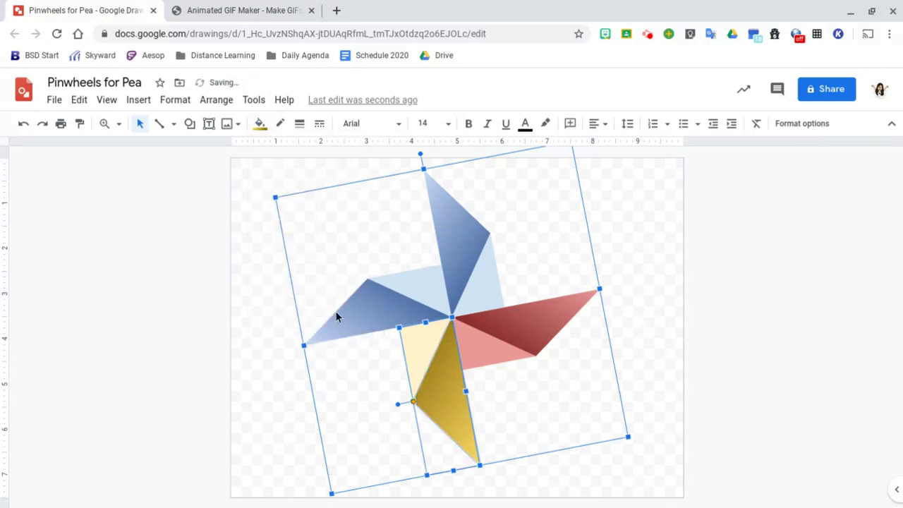
Step: Give the left blade piece a green gradient fill
left_click(336, 317)
left_click(260, 124)
left_click(323, 230)
left_click(260, 124)
left_click(349, 149)
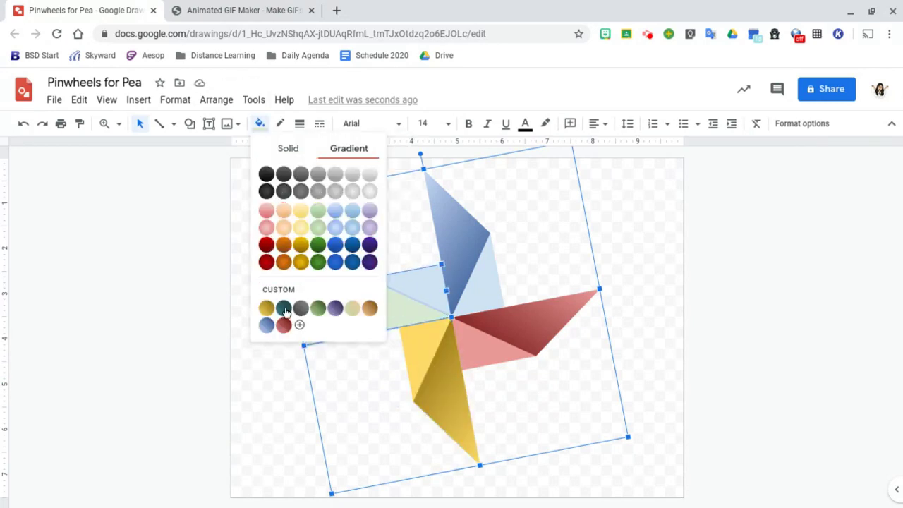
left_click(317, 307)
key("Escape")
Step: Draw a small circle at the pinwheel's centre
left_click(190, 123)
left_click(314, 152)
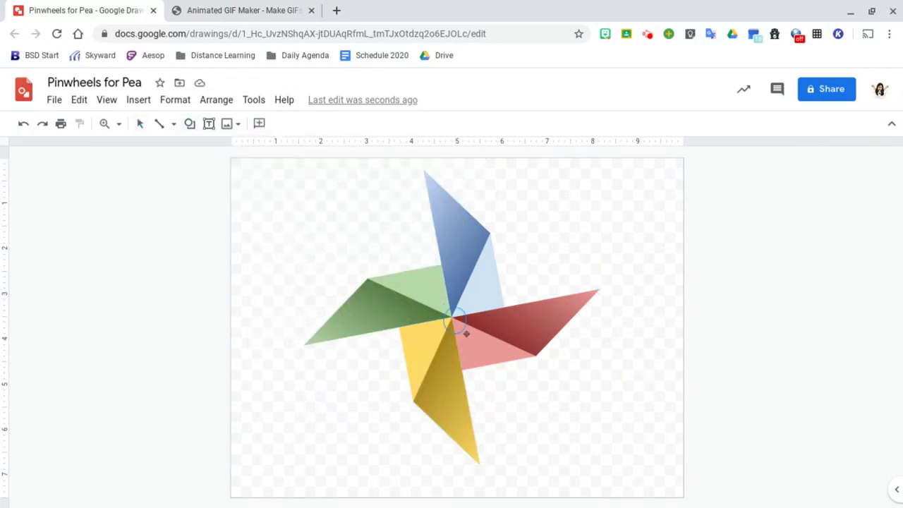
left_click_drag(466, 333, 463, 329)
Step: Fill the centre circle black
left_click(260, 123)
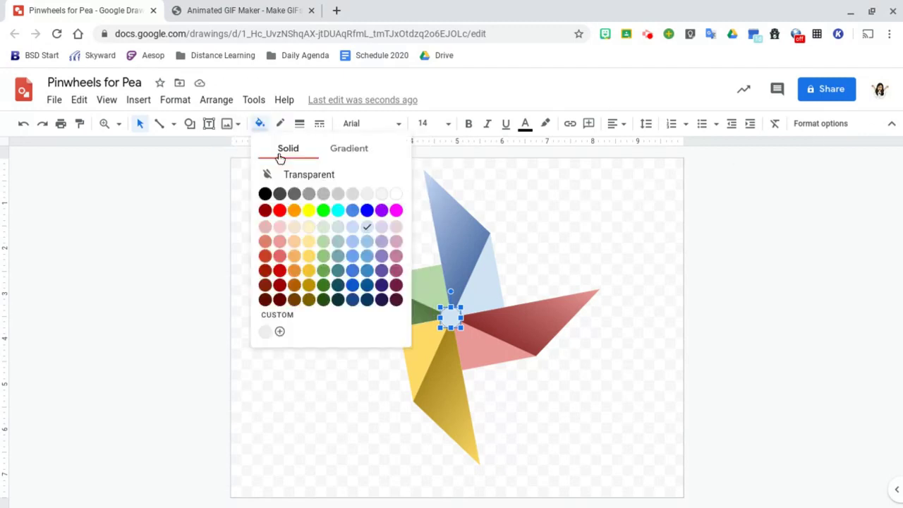
left_click(264, 194)
left_click_drag(339, 233, 637, 366)
left_click(179, 167)
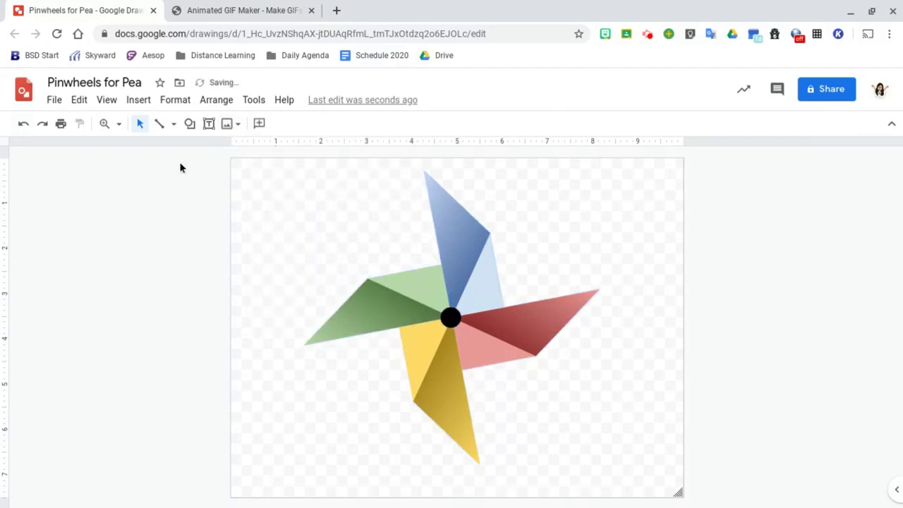
Step: Draw a thin grey stick from the centre to the canvas bottom, sent behind the blades
left_click(188, 124)
mouse_move(223, 155)
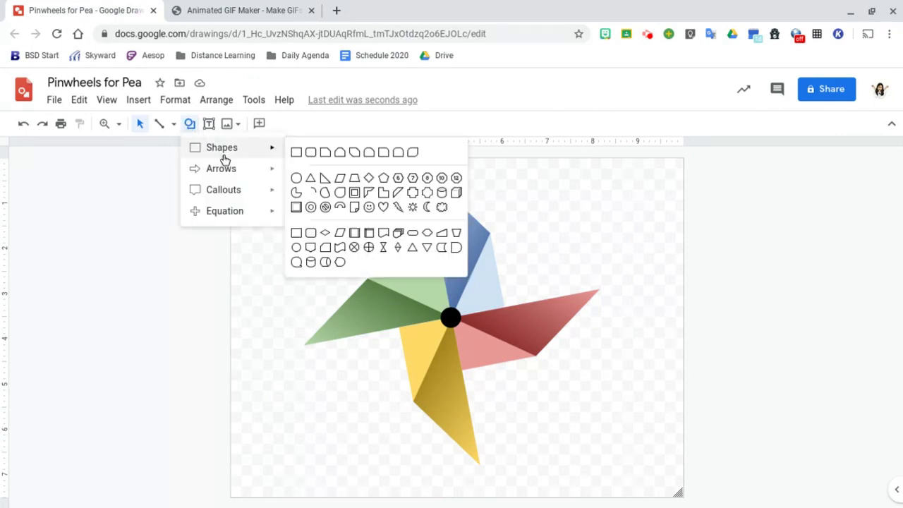
left_click(296, 154)
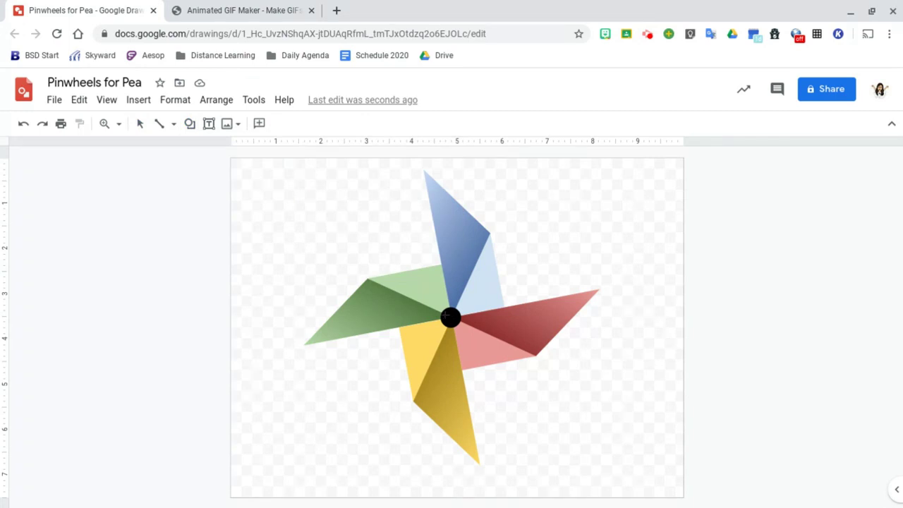
left_click_drag(440, 393, 451, 497)
key("Left")
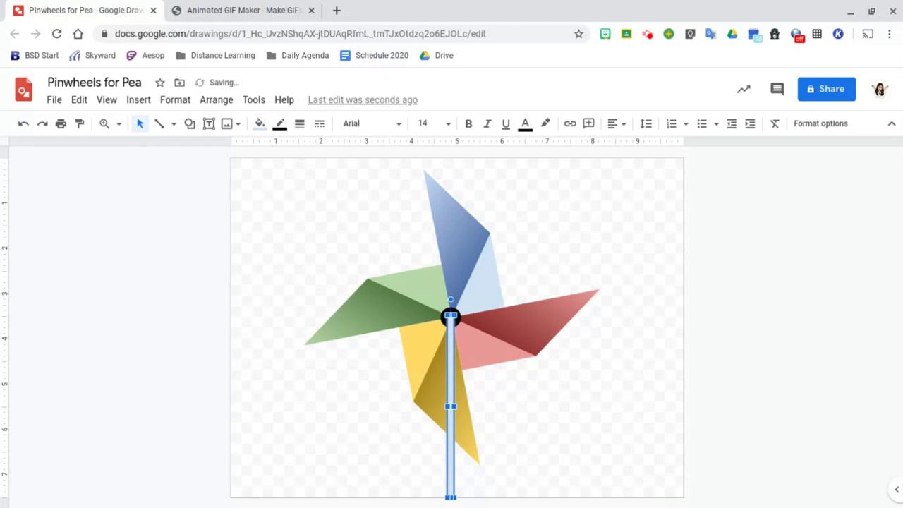
left_click(260, 126)
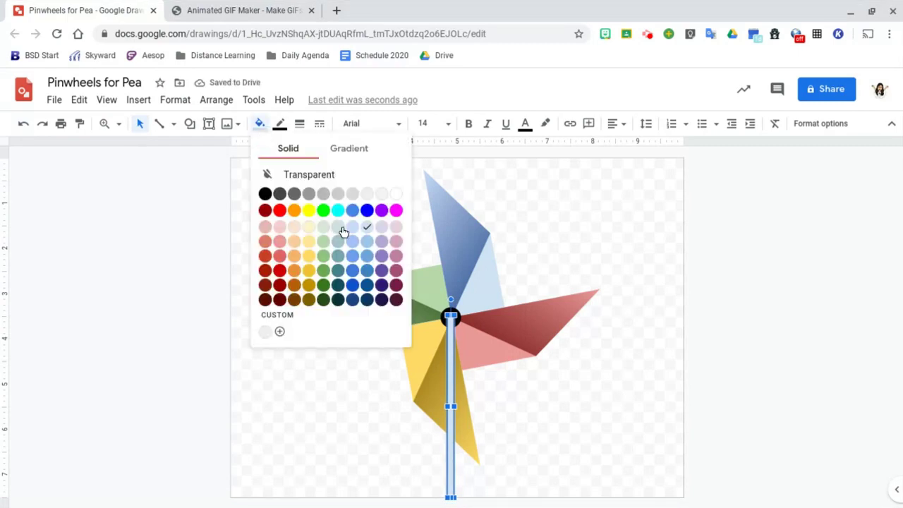
left_click(323, 194)
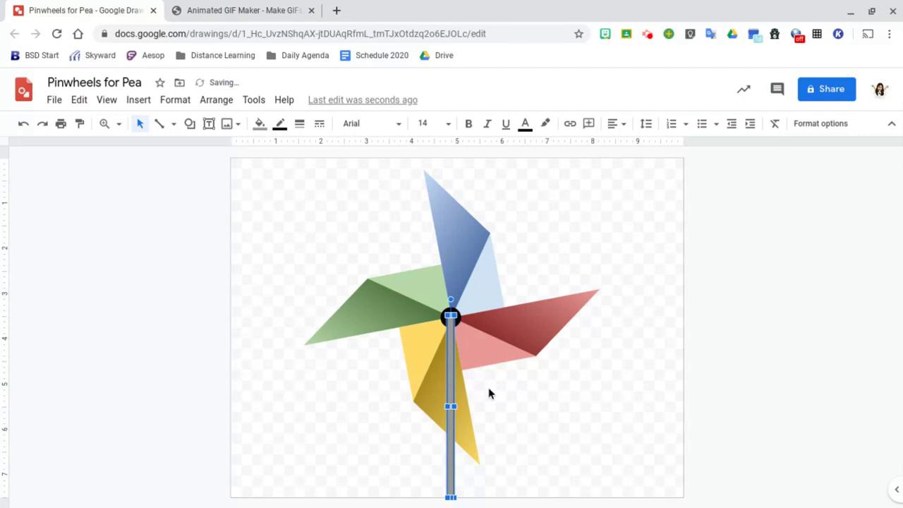
key("ctrl+shift+Down")
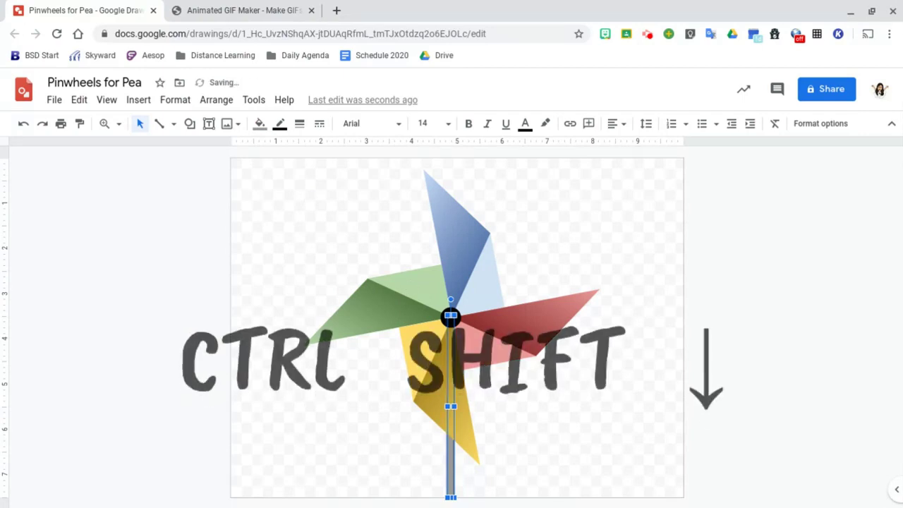
left_click(523, 408)
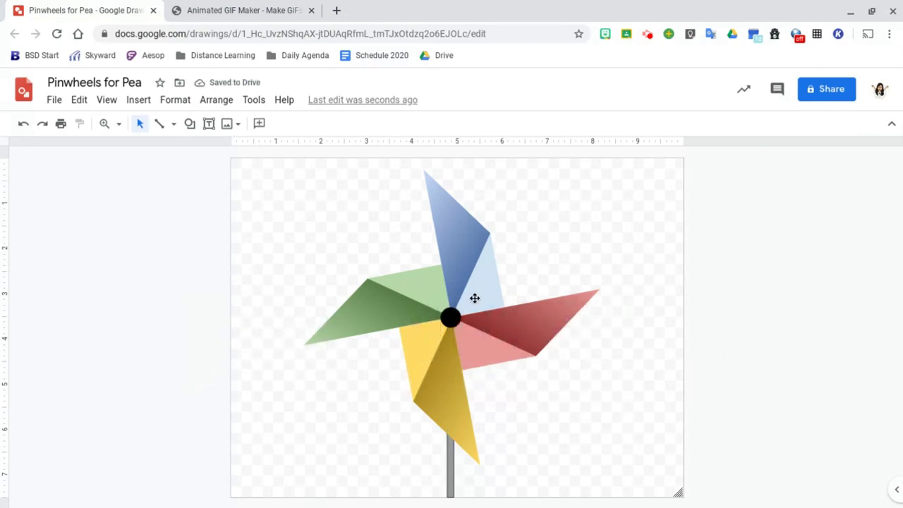
left_click(463, 262)
Step: Download the drawing as a PNG image, then show Format options for the whole pinwheel
left_click(189, 182)
left_click(56, 104)
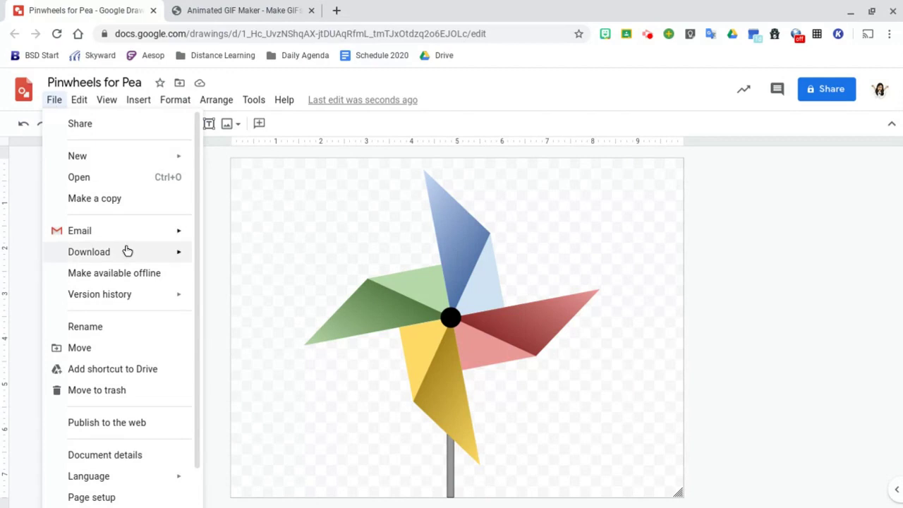
mouse_move(127, 253)
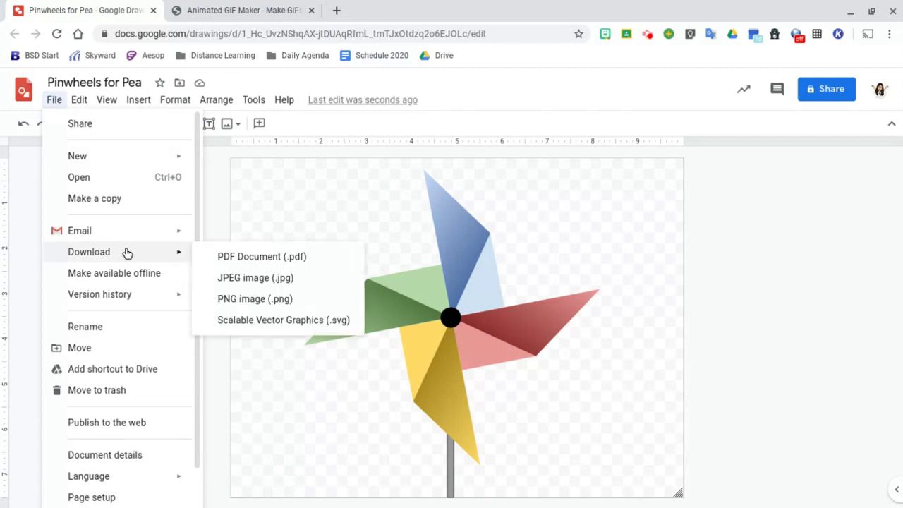
left_click(253, 302)
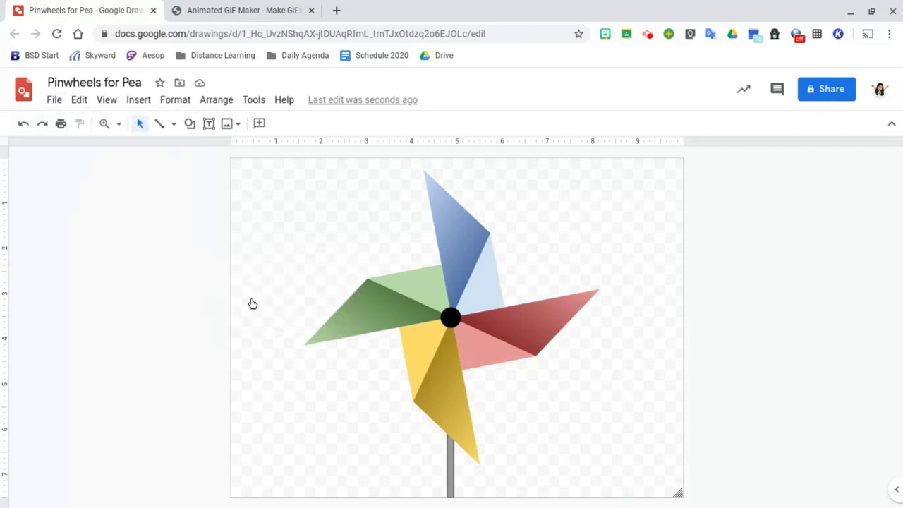
left_click(461, 274)
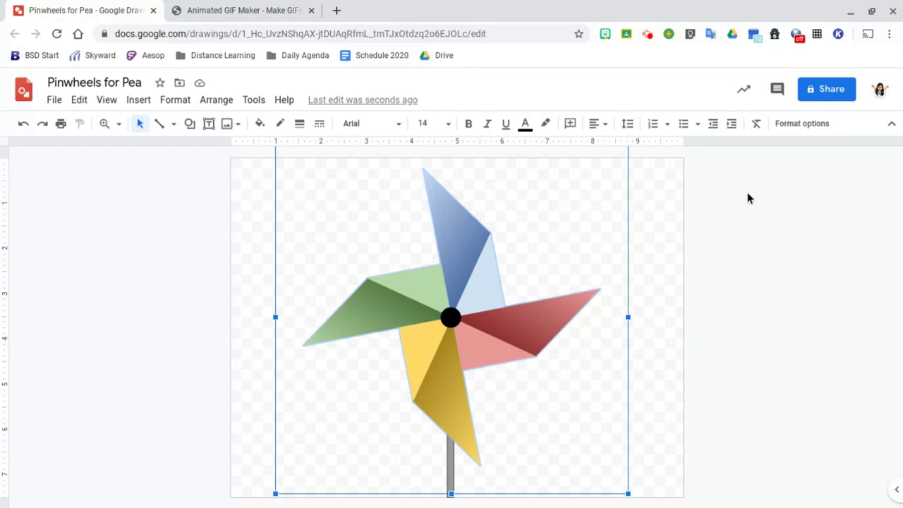
left_click(797, 124)
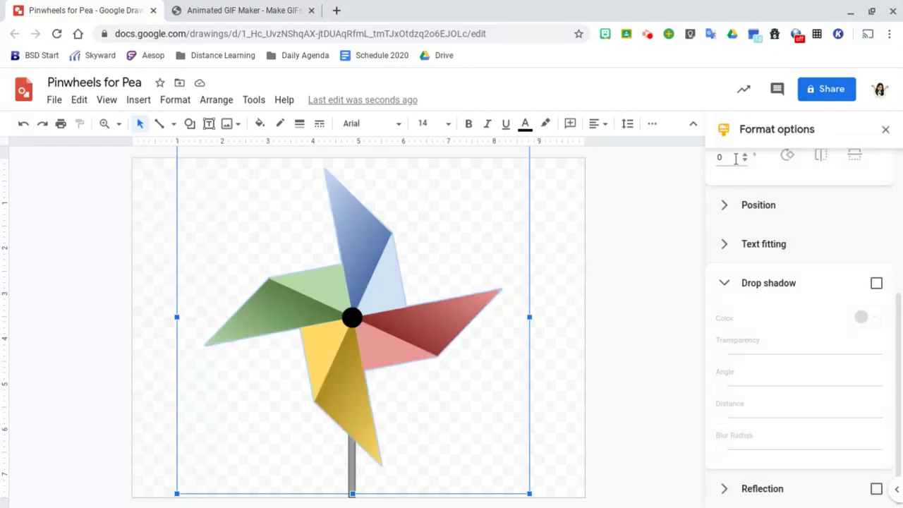
Step: Set the pinwheel's rotation angle to 120° and download the drawing as a PNG
scroll(786, 260, "up", 3)
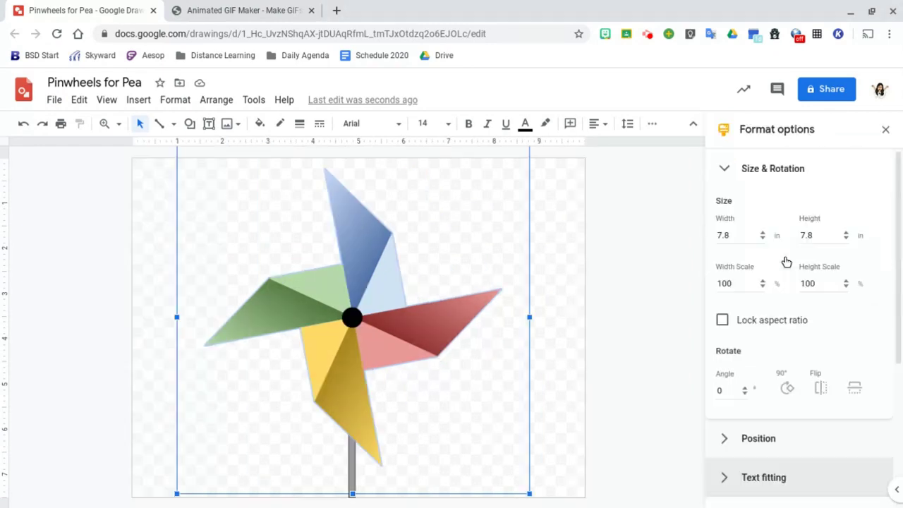
left_click(732, 167)
left_click(727, 167)
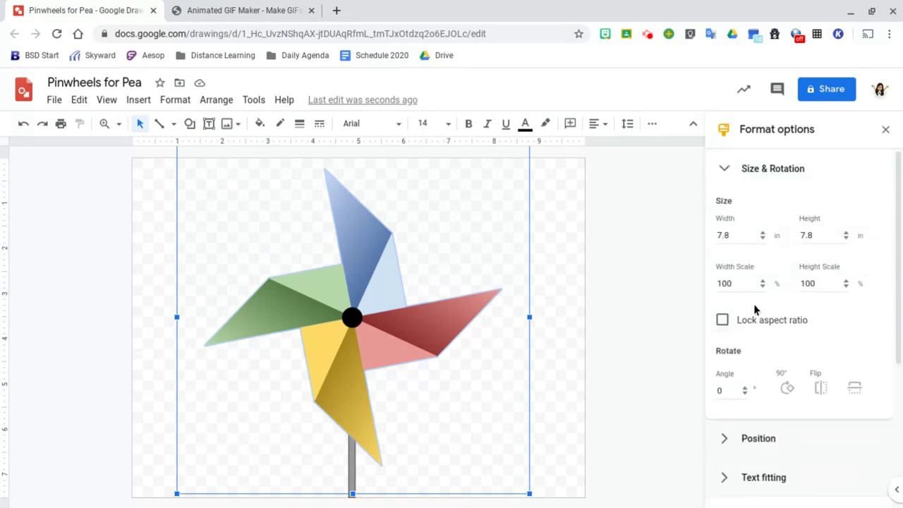
left_click(727, 385)
key("BackSpace")
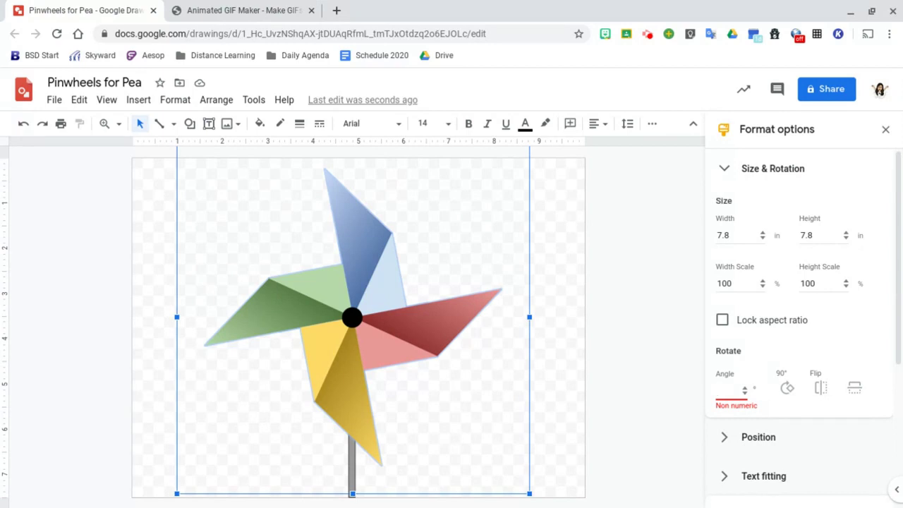
type("120")
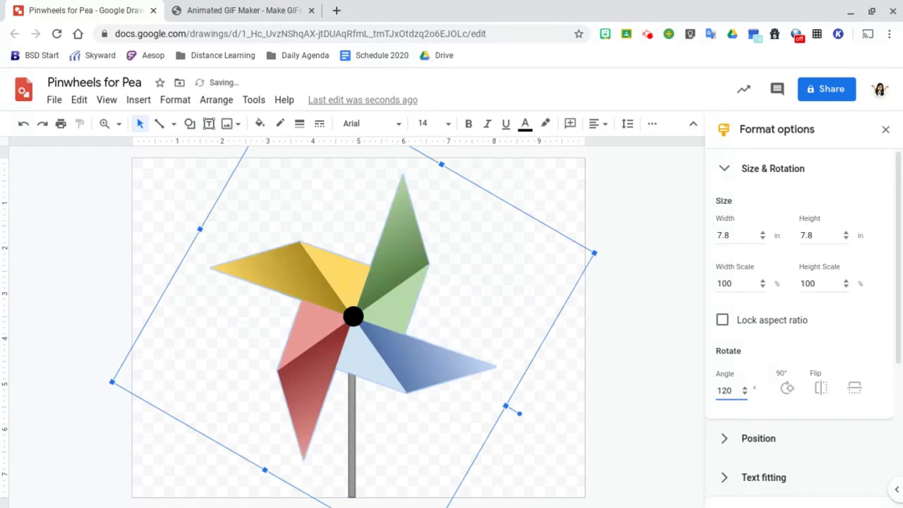
left_click(54, 100)
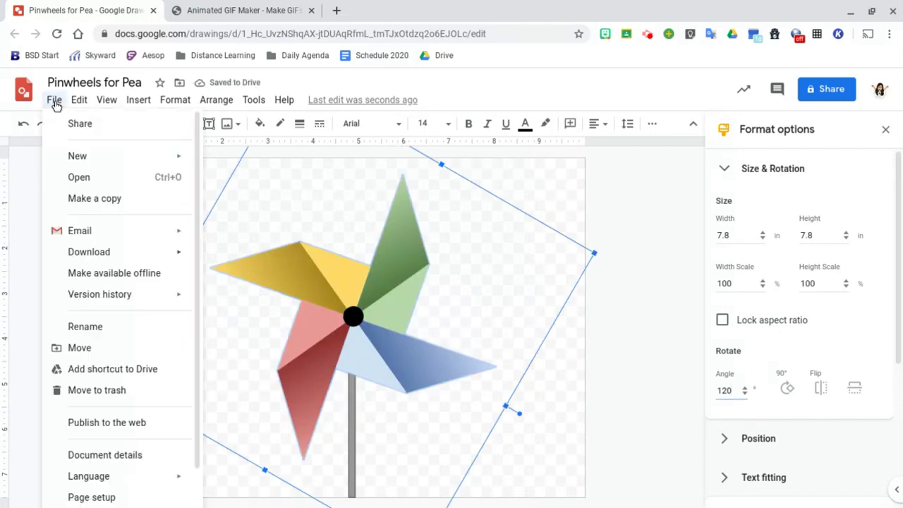
mouse_move(131, 251)
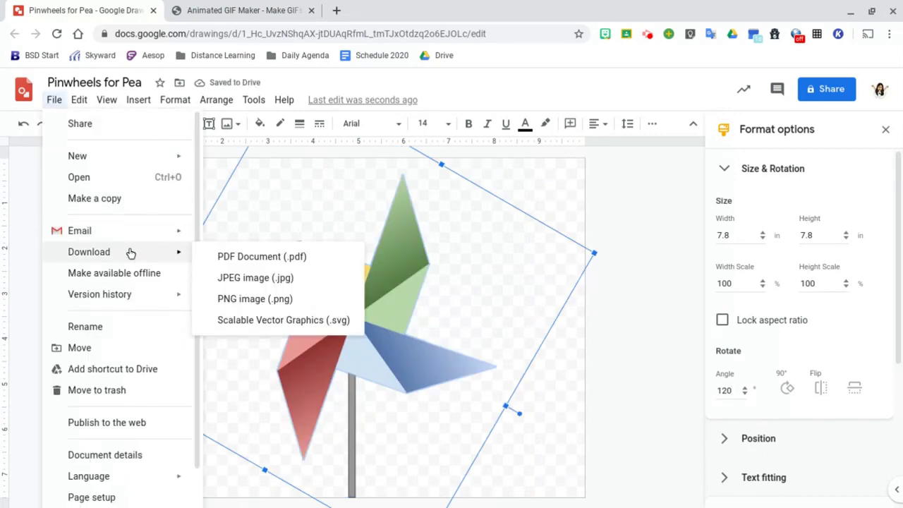
left_click(254, 299)
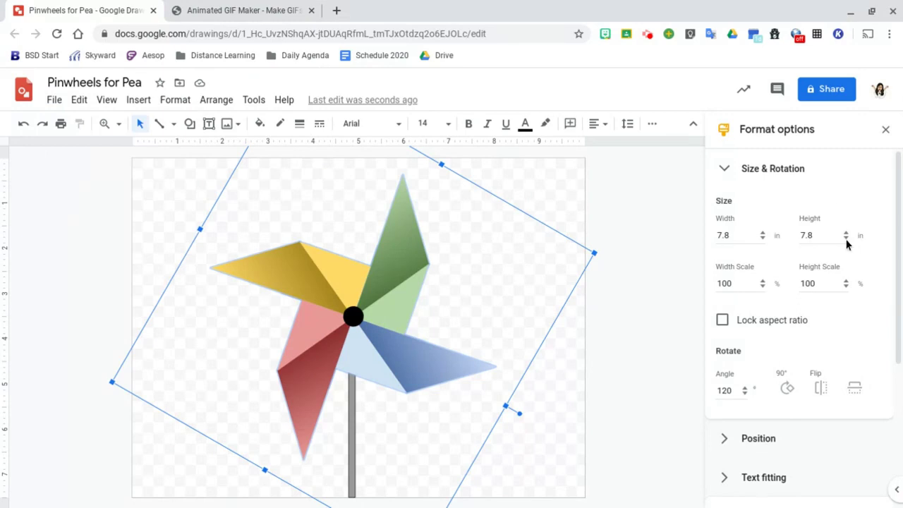
Step: Change the rotation angle to 240° and download another PNG copy
left_click(733, 395)
type("240")
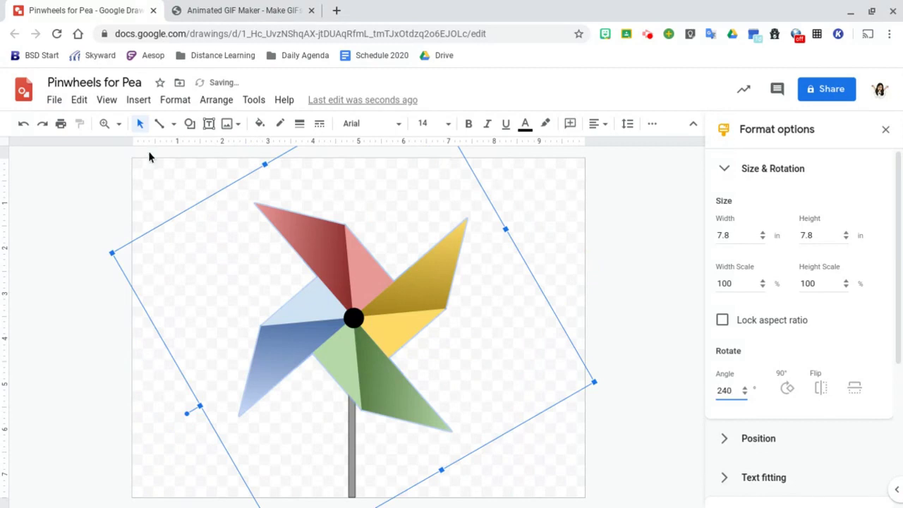
left_click(55, 100)
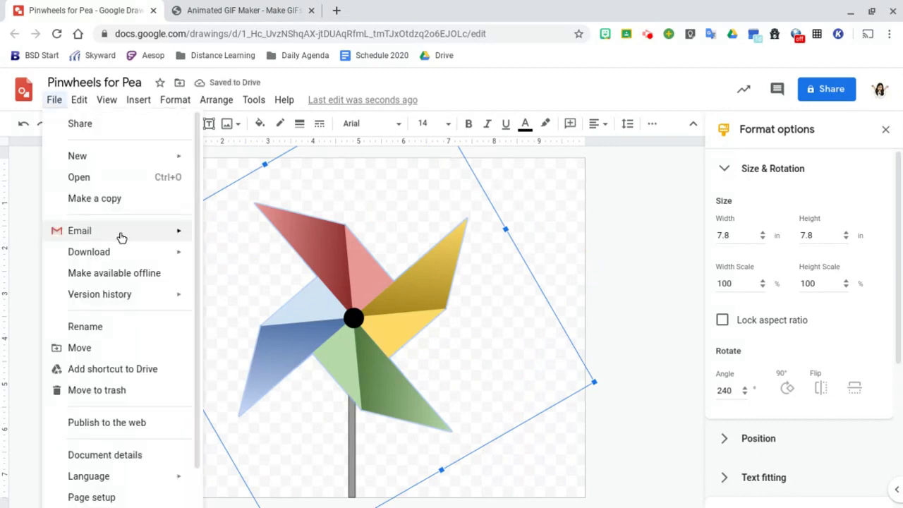
mouse_move(127, 252)
left_click(262, 299)
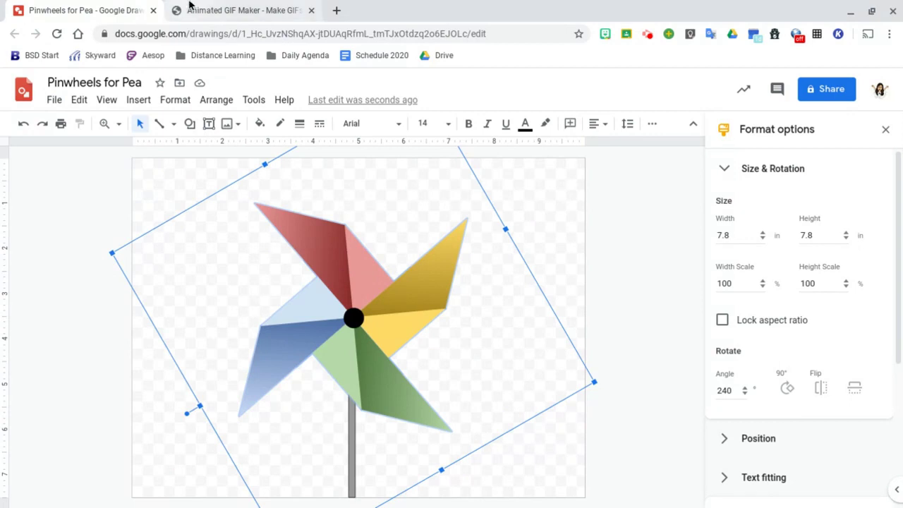
Step: Upload the three pinwheel PNG images to GIFMaker.me
left_click(218, 9)
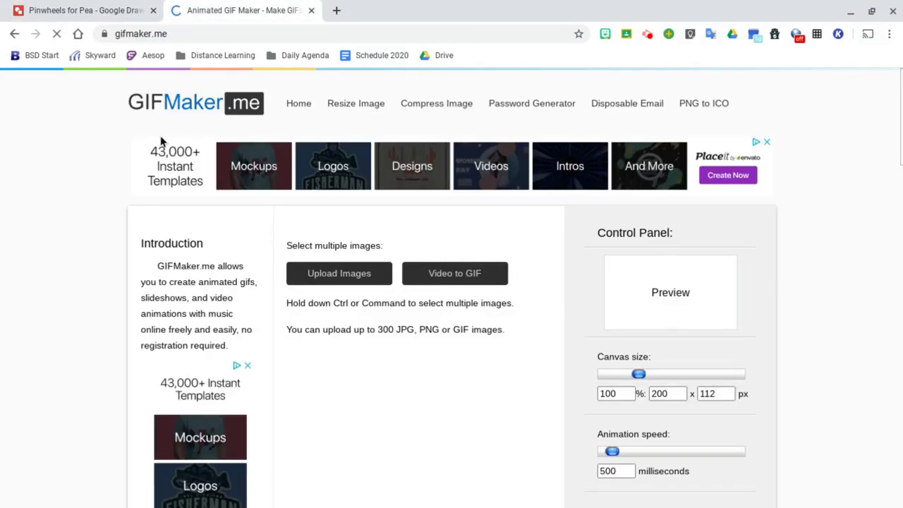
left_click(361, 280)
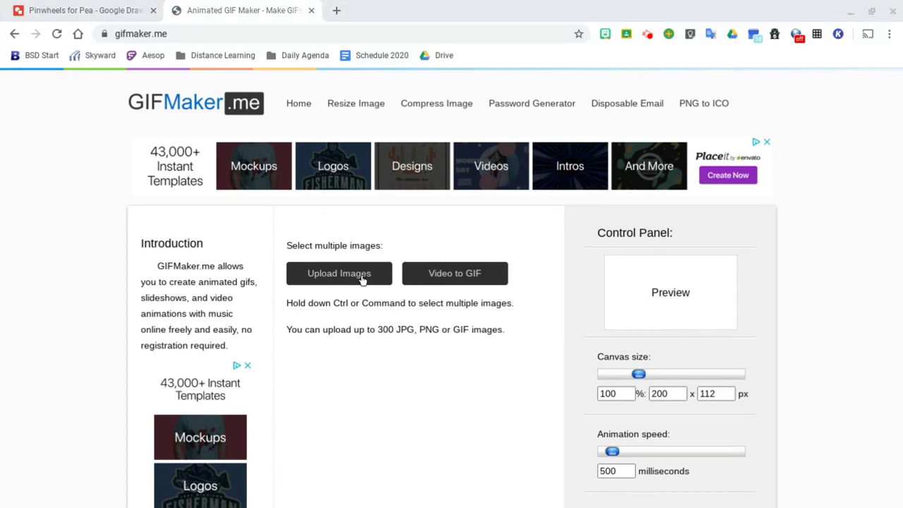
key("Return")
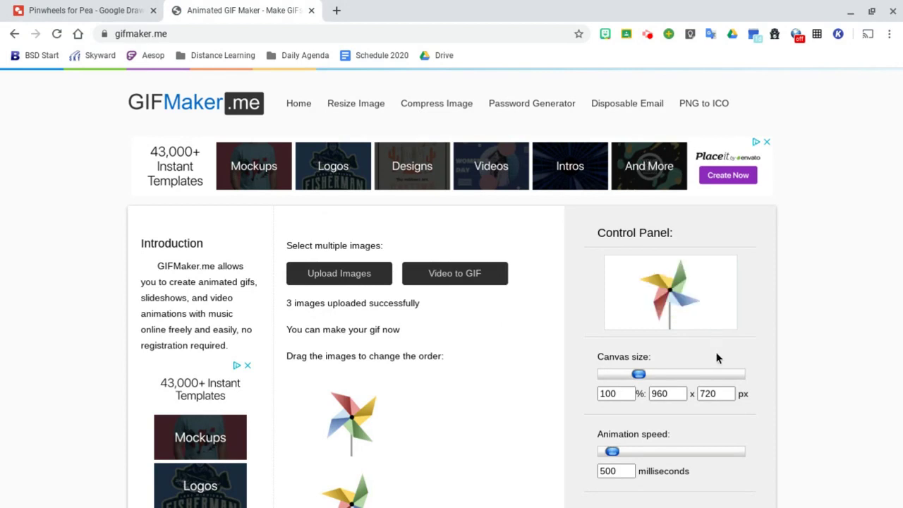
Step: Set the animation speed to 200 ms and create the looping GIF animation
scroll(716, 357, "down", 3)
left_click_drag(613, 291, 611, 292)
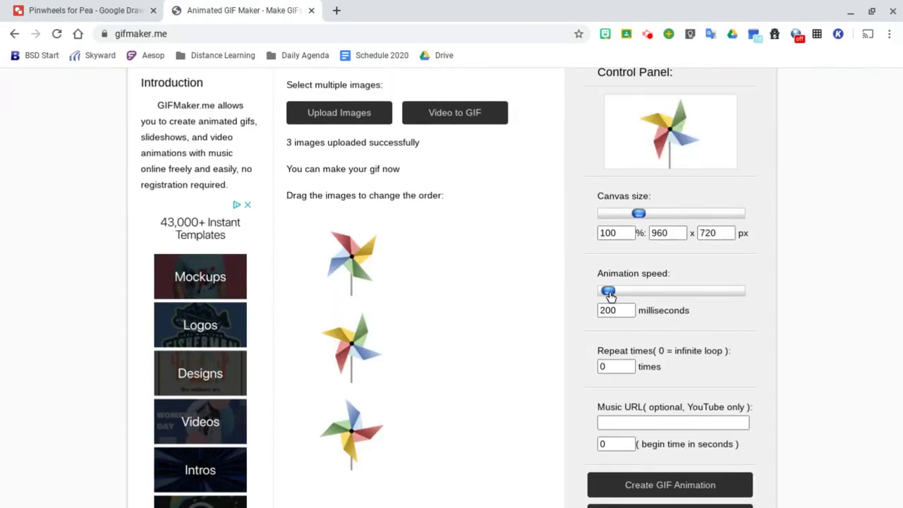
mouse_move(610, 295)
left_mouse_down()
mouse_move(629, 296)
mouse_move(610, 296)
left_mouse_up()
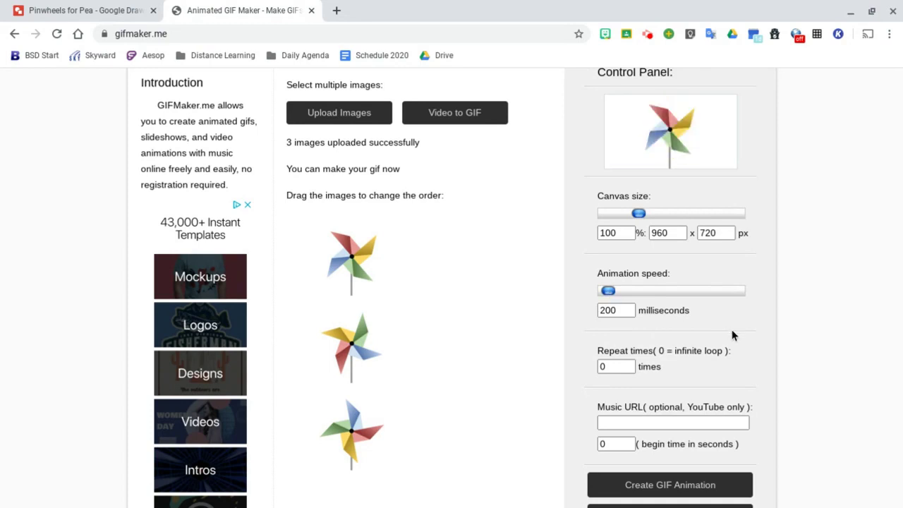
scroll(732, 335, "down", 3)
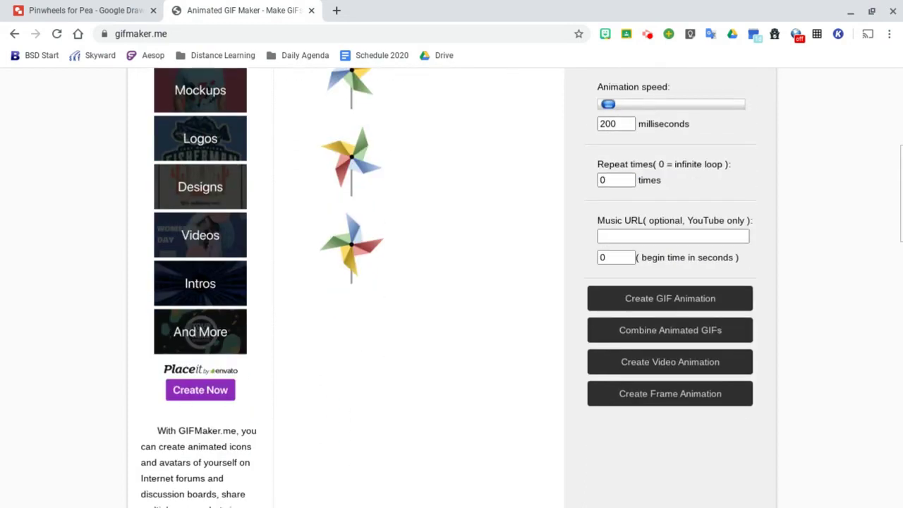
left_click(667, 300)
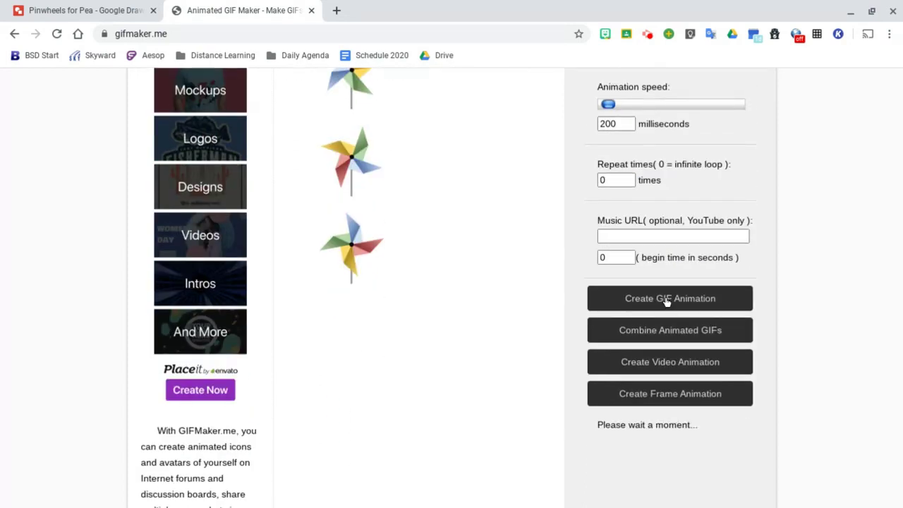
scroll(867, 361, "down", 1)
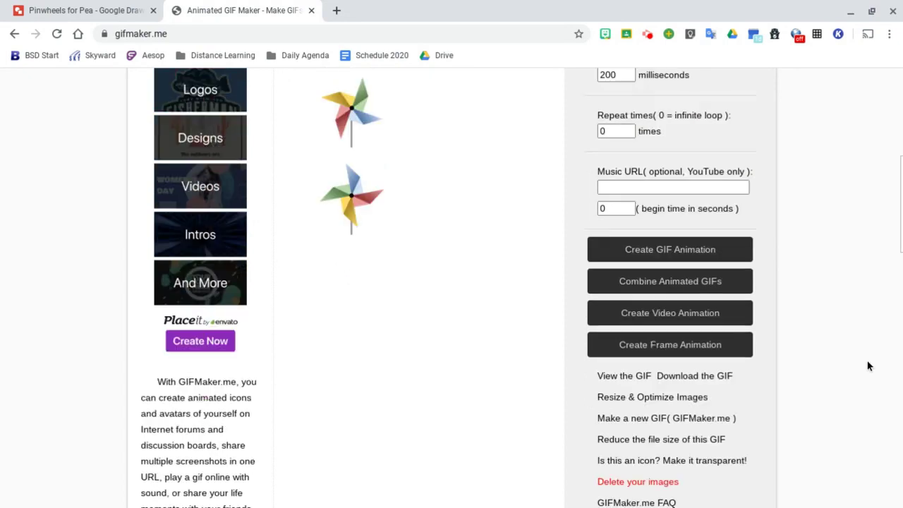
Step: Open the finished GIF, copy it, and paste it into the pinwheel drawing
left_click(624, 375)
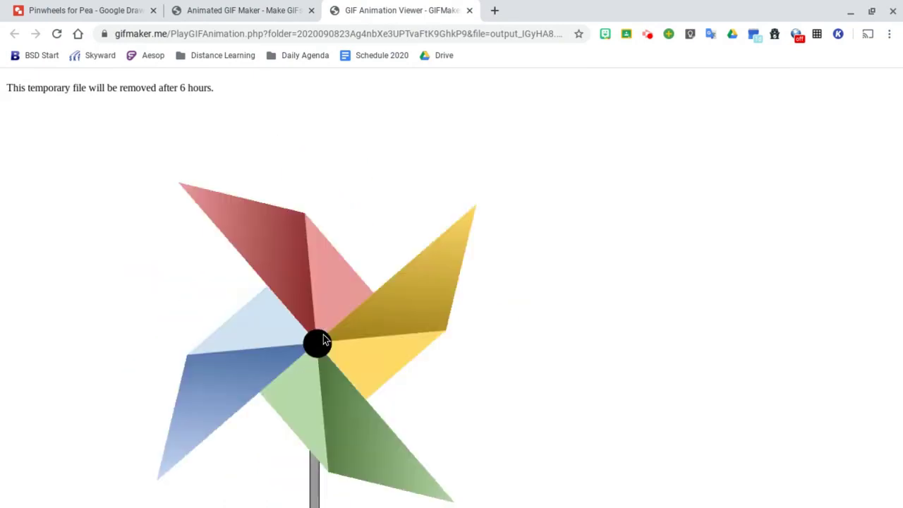
key("ctrl+shift+Tab")
key("ctrl+shift+Tab")
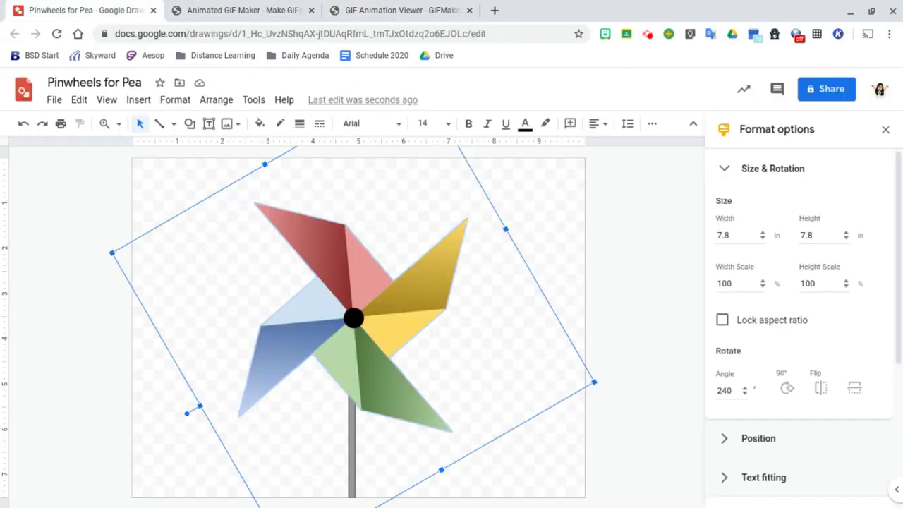
key("ctrl+c")
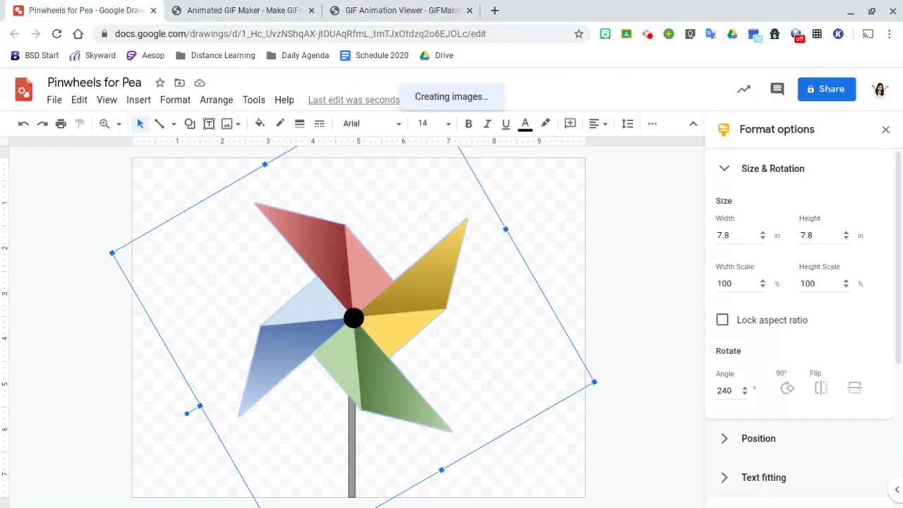
key("ctrl+v")
Step: Delete the static pinwheel and grey stick, then move the GIF onto the canvas
left_click(388, 291)
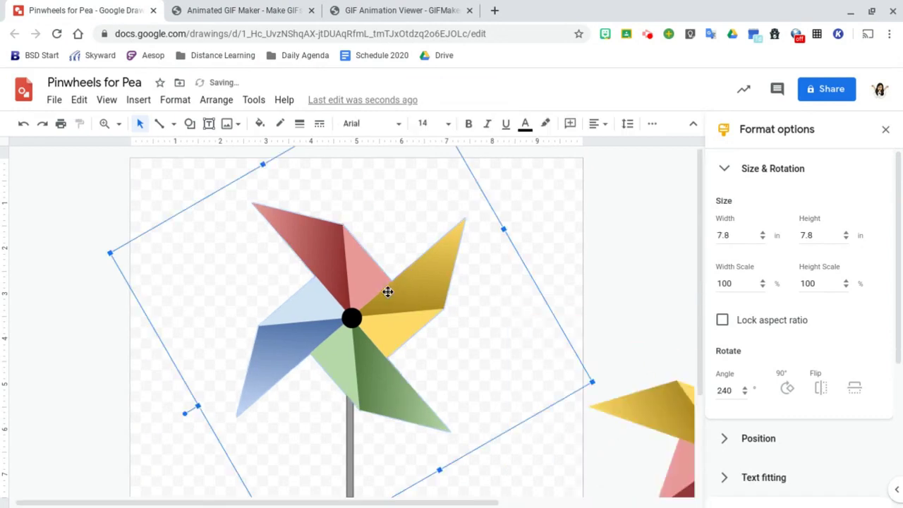
key("Delete")
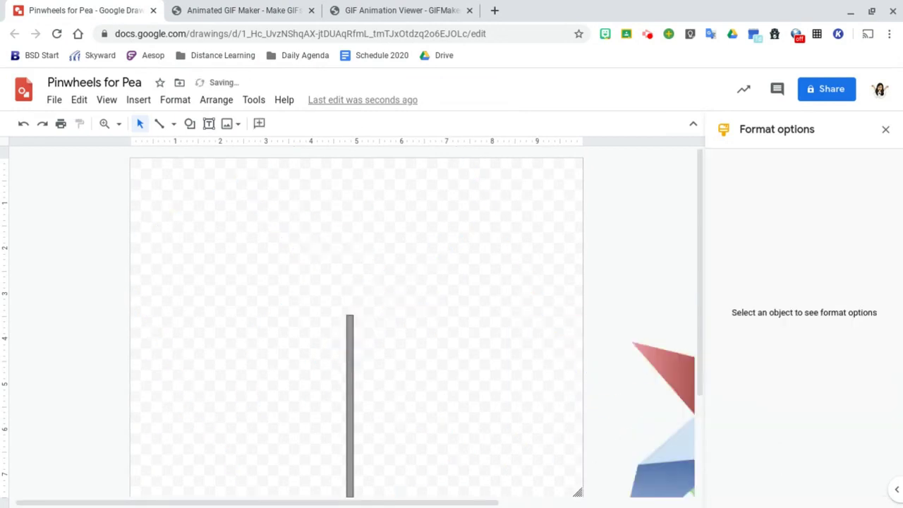
left_click(350, 412)
key("Delete")
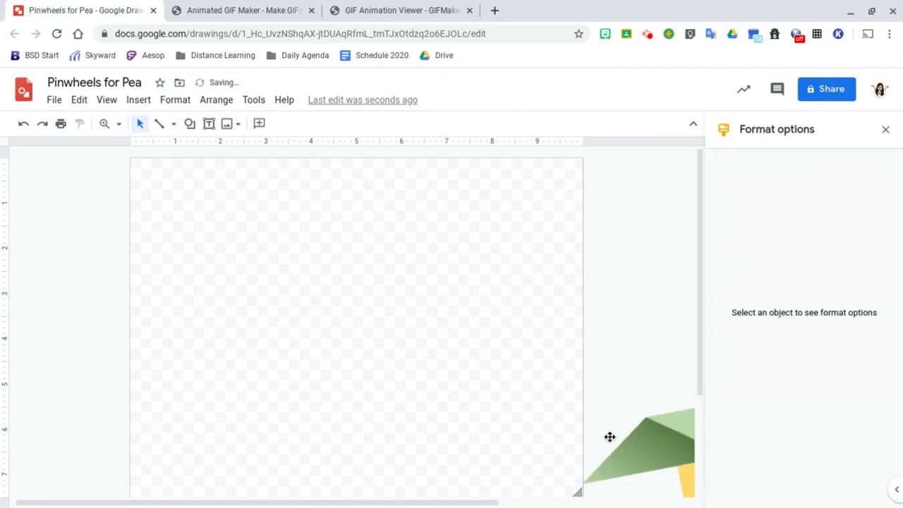
scroll(695, 413, "down", 2)
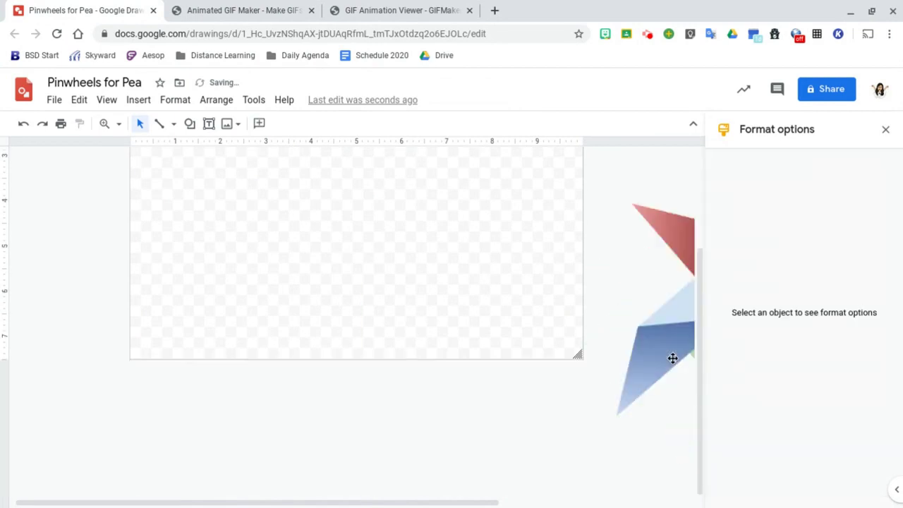
left_click_drag(671, 358, 294, 232)
scroll(294, 232, "up", 2)
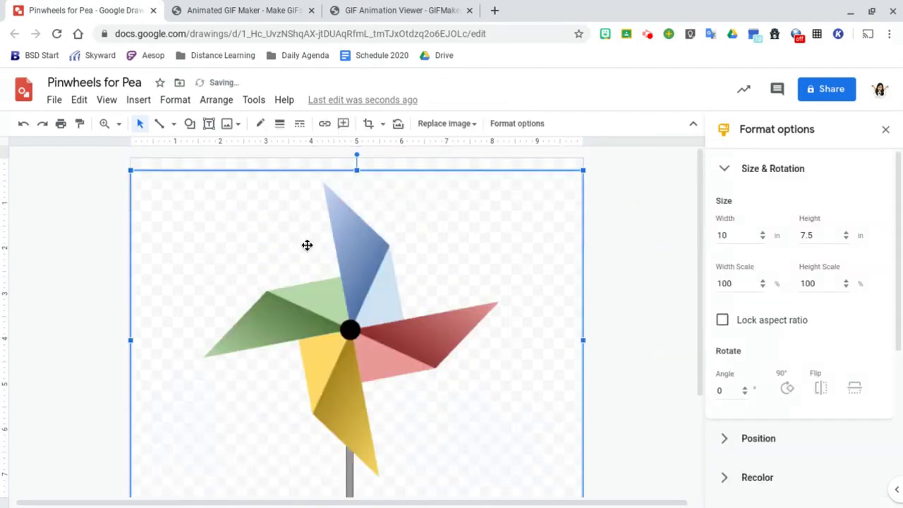
left_click(83, 256)
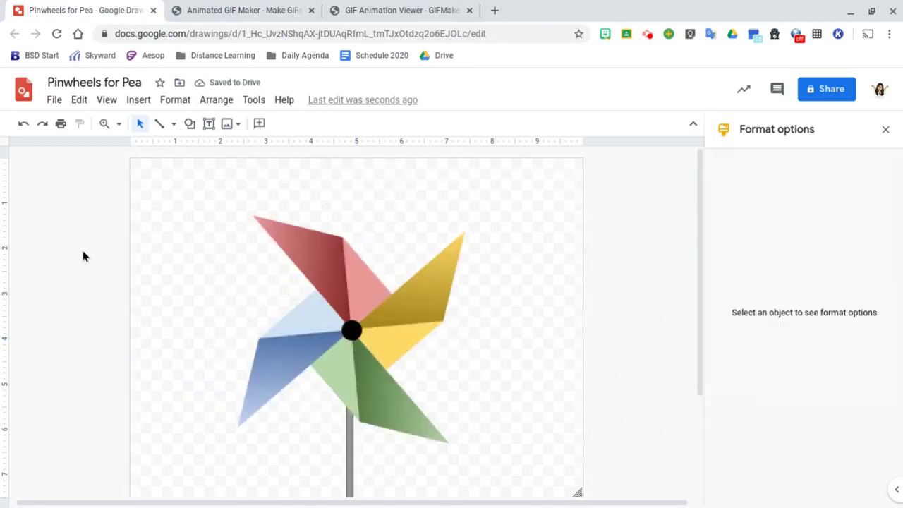
Step: Give the page background a light blue gradient
right_click(162, 164)
mouse_move(256, 300)
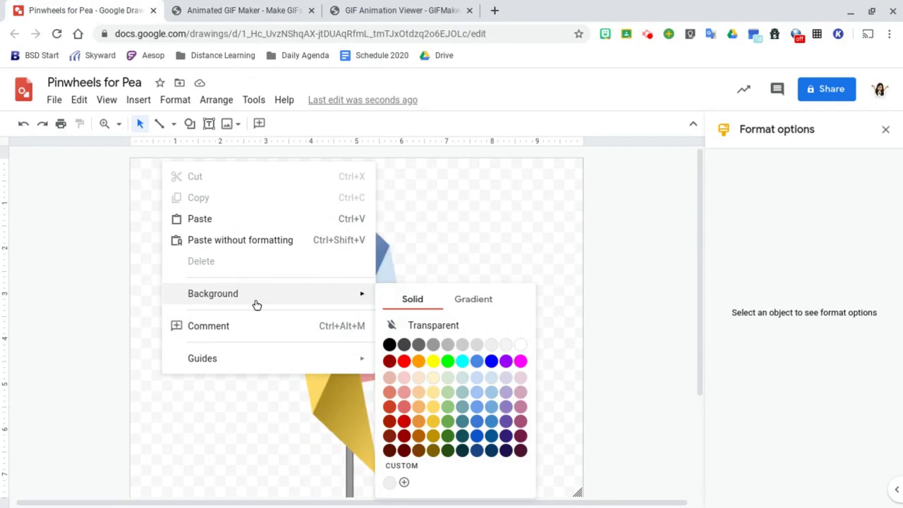
left_click(498, 305)
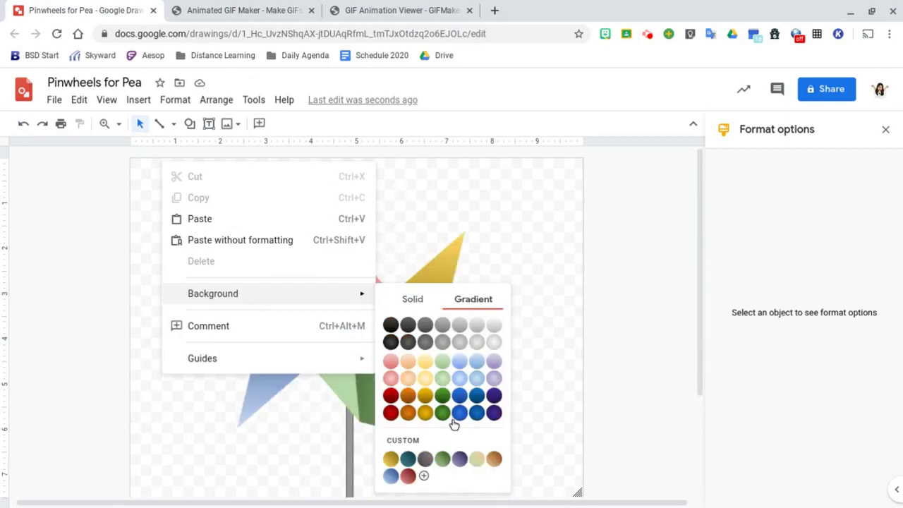
left_click(460, 378)
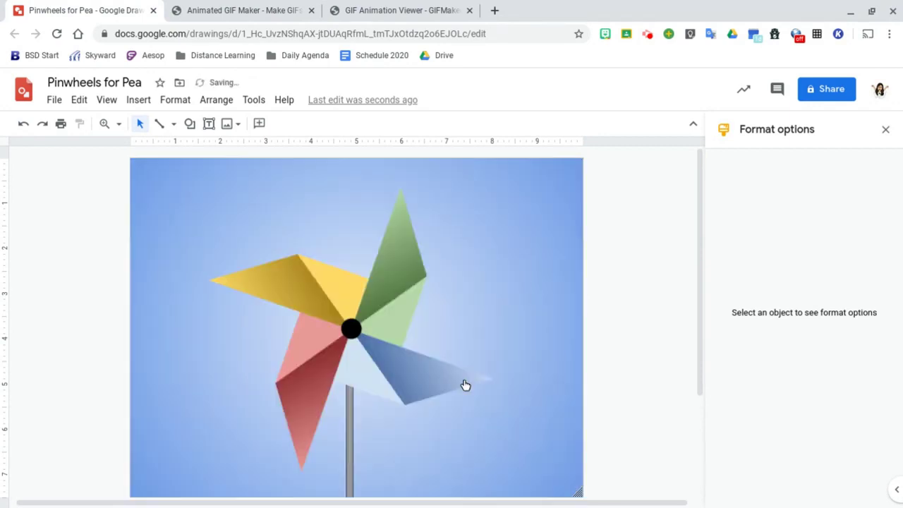
Step: Add a drop shadow to the pinwheel image and increase its distance
left_click(370, 327)
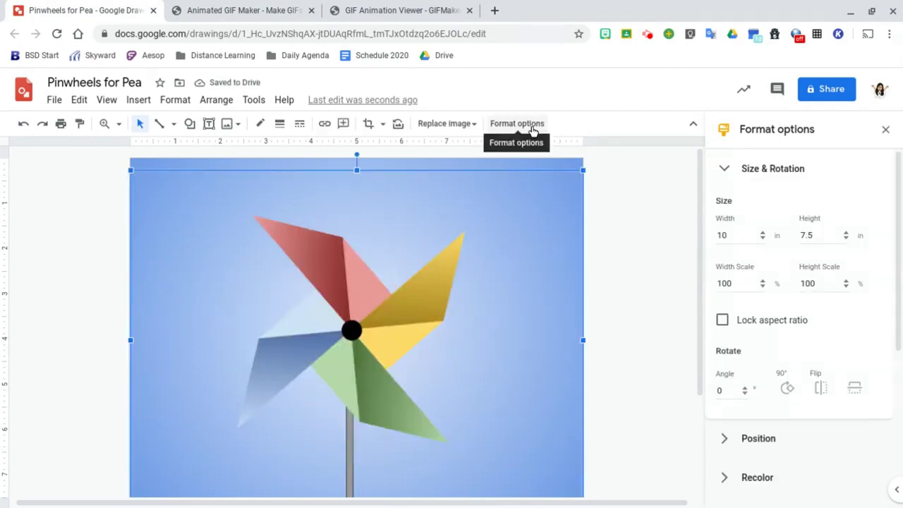
left_click(739, 173)
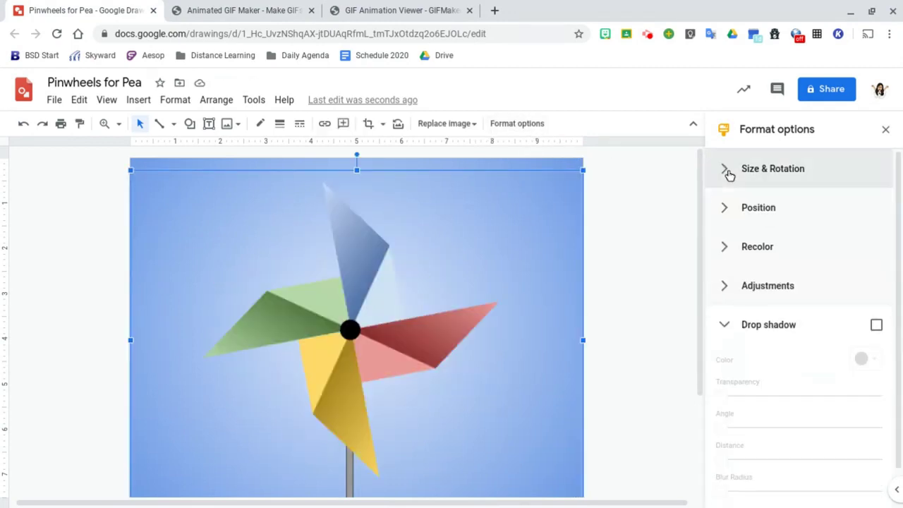
left_click(876, 327)
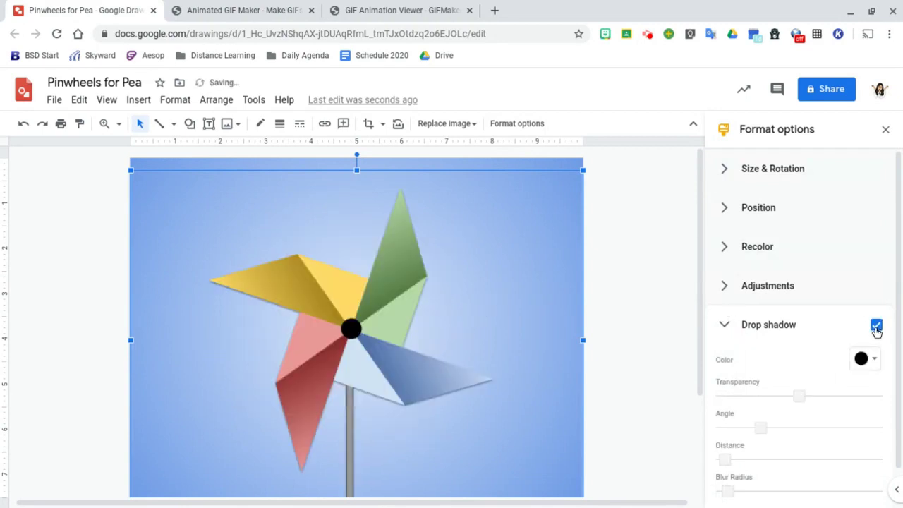
scroll(826, 364, "down", 1)
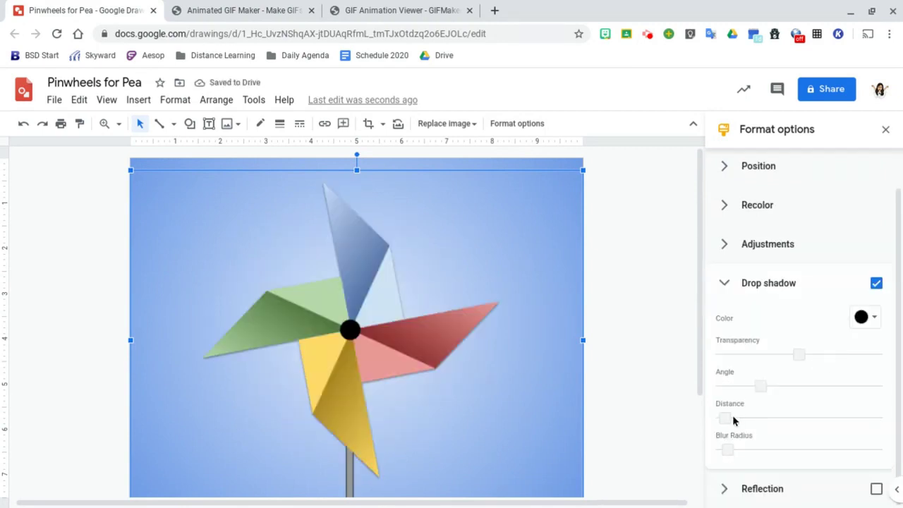
left_click_drag(726, 418, 756, 419)
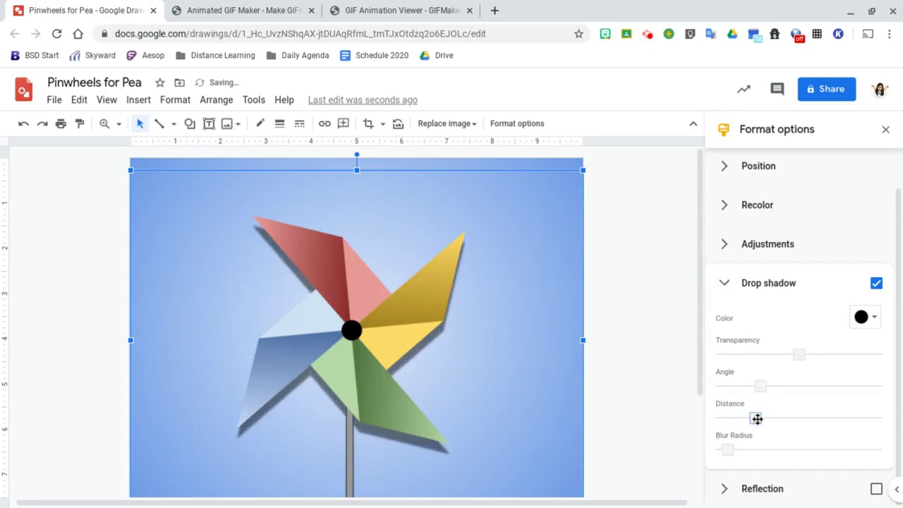